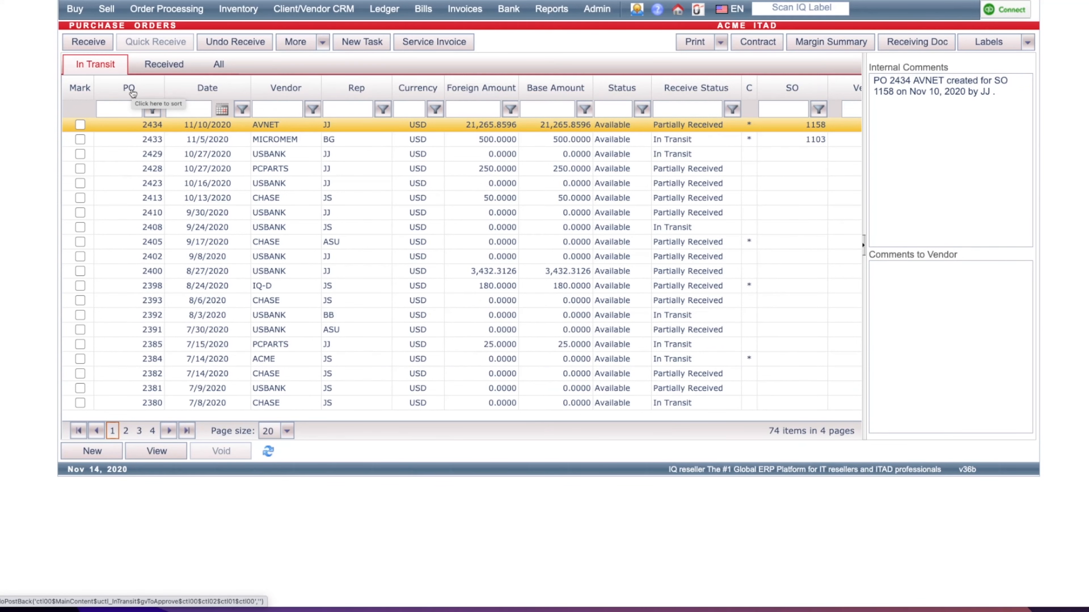
Step: Look through the received and complete purchase order lists, and return to the in-transit orders
click(188, 68)
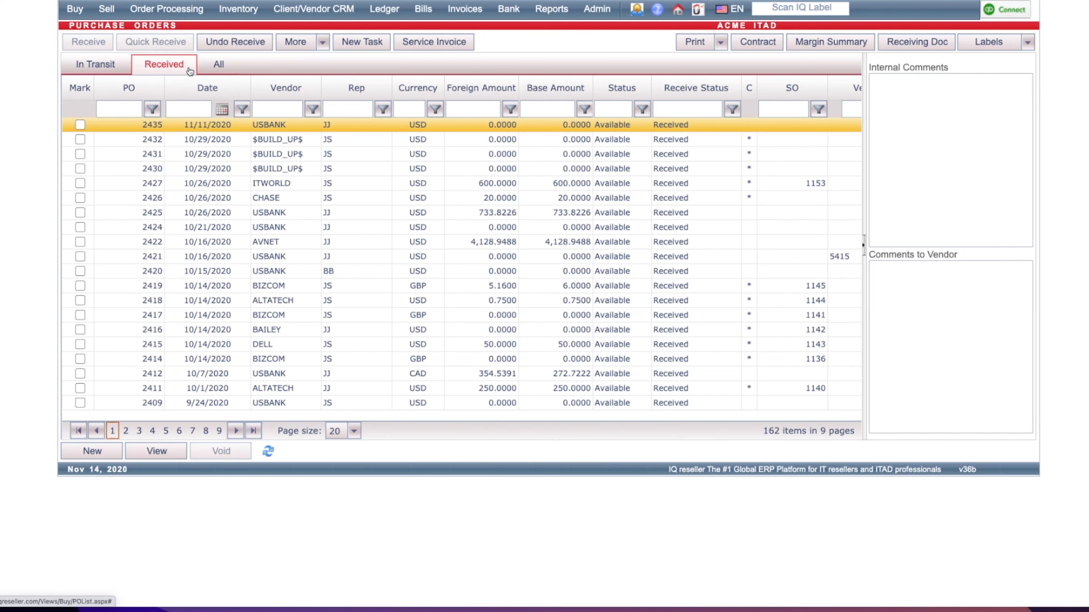
click(225, 64)
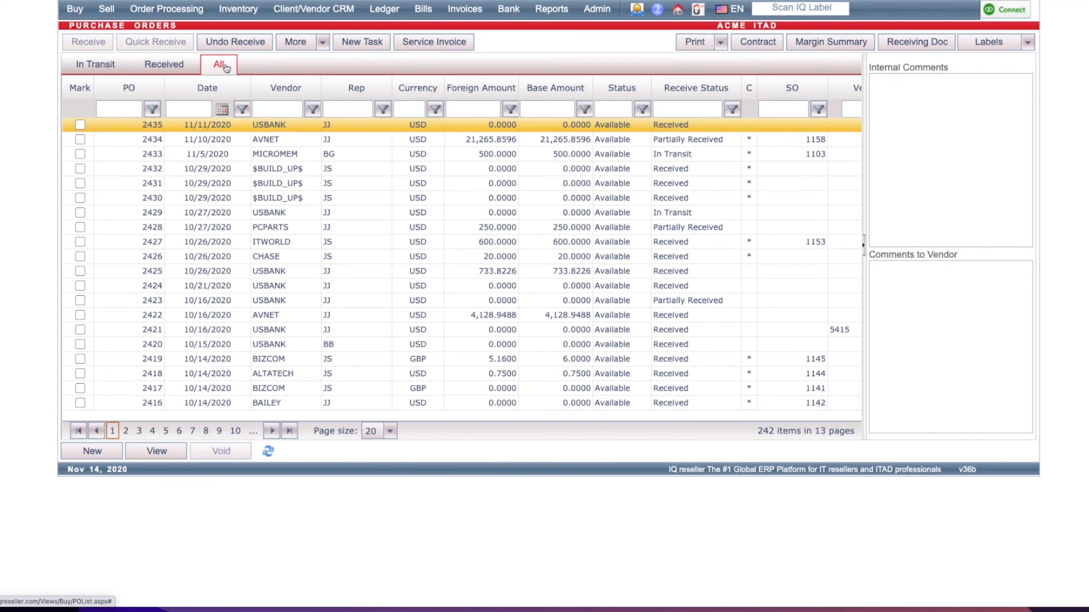
click(118, 65)
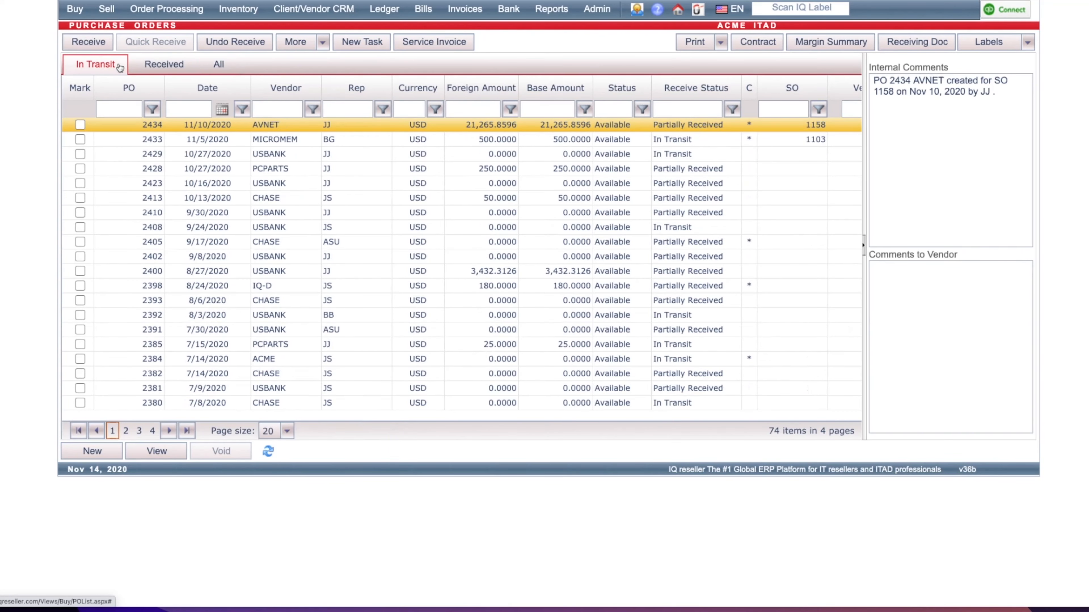
Step: Create a new purchase order and choose CHASE (Chase Consulting) as its vendor from the client/vendor lookup
click(97, 451)
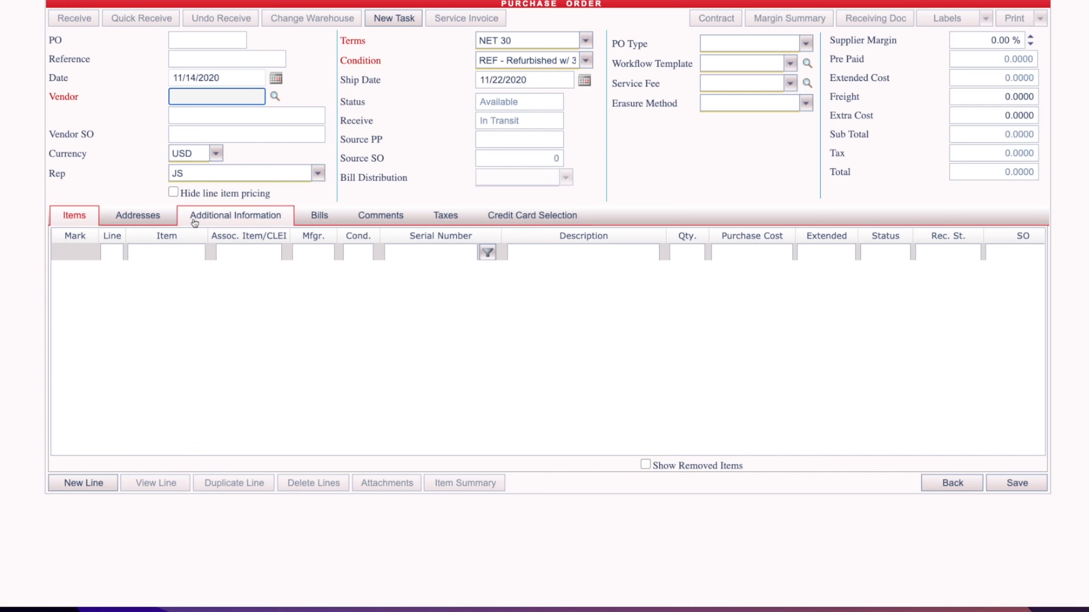
drag(87, 97, 50, 101)
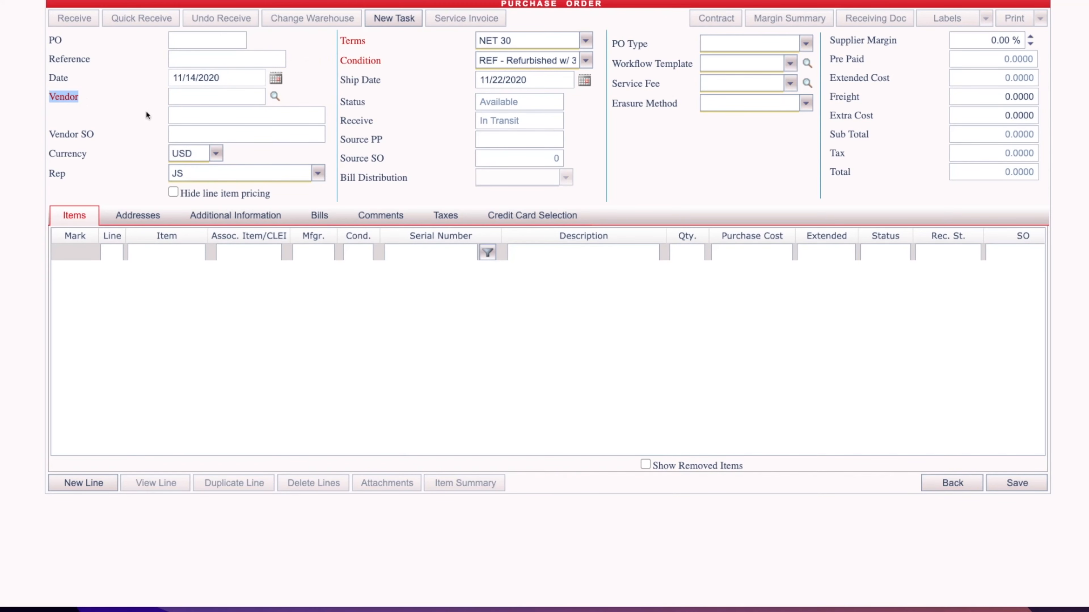
click(93, 101)
click(274, 96)
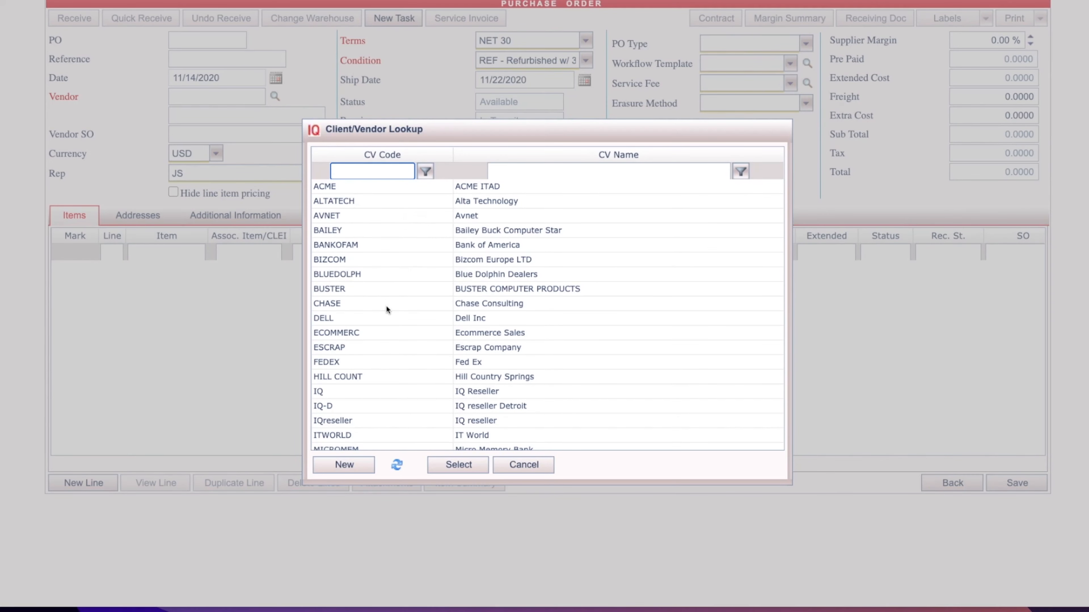
click(442, 303)
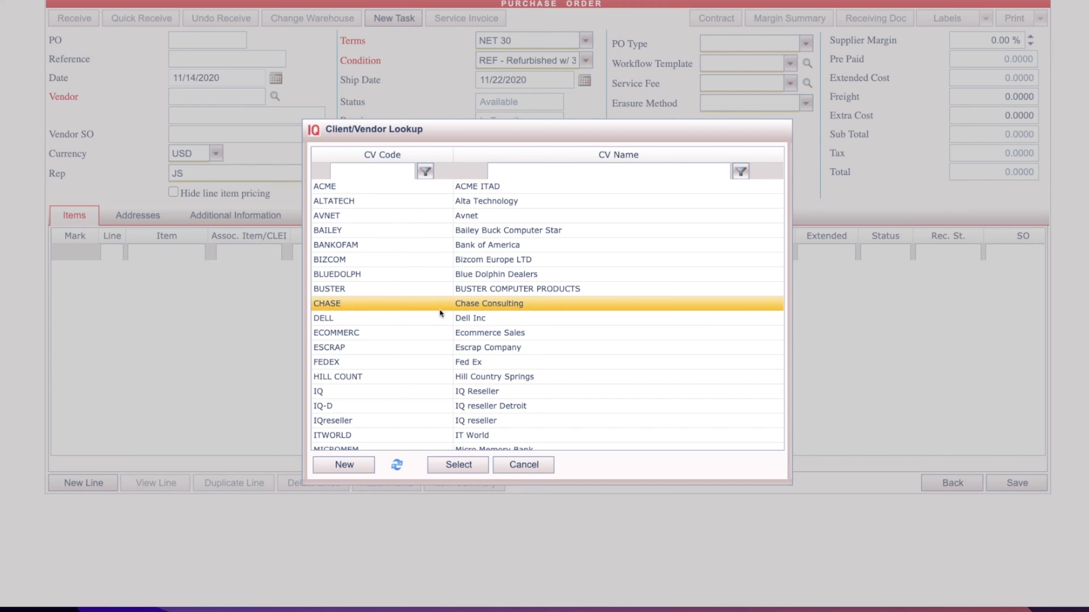
click(454, 464)
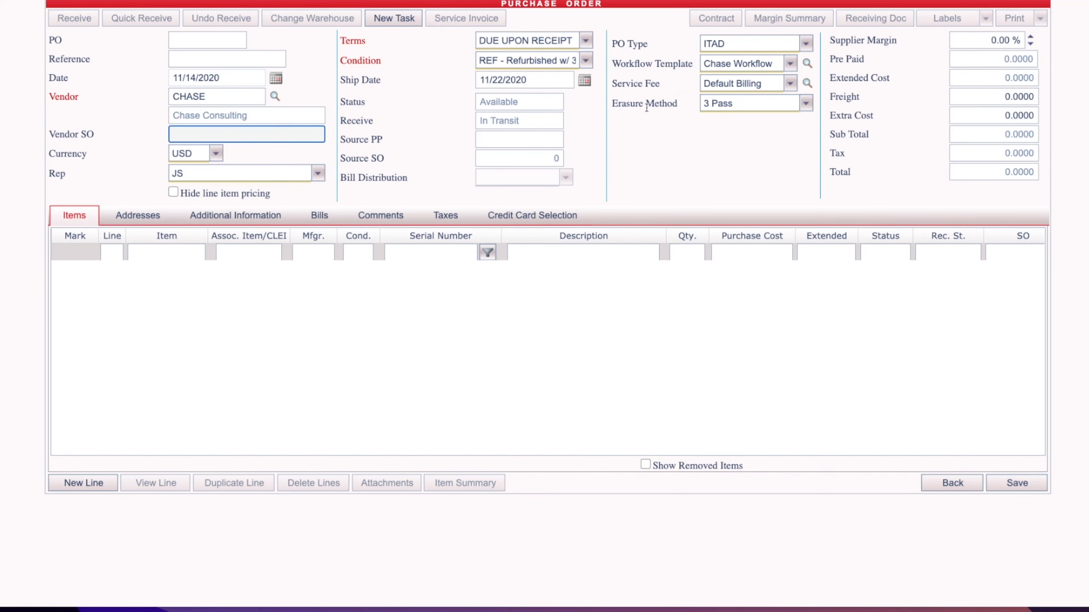
Step: Review the order's addresses and the Ship From vendor's alternatives, leaving the lookup without a selection
click(140, 219)
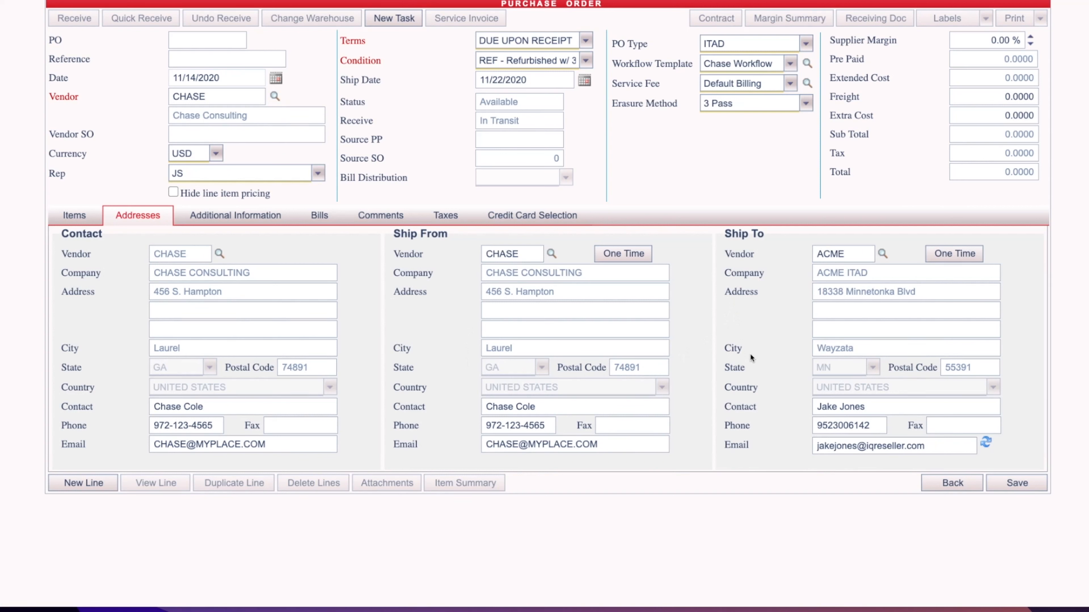
click(551, 254)
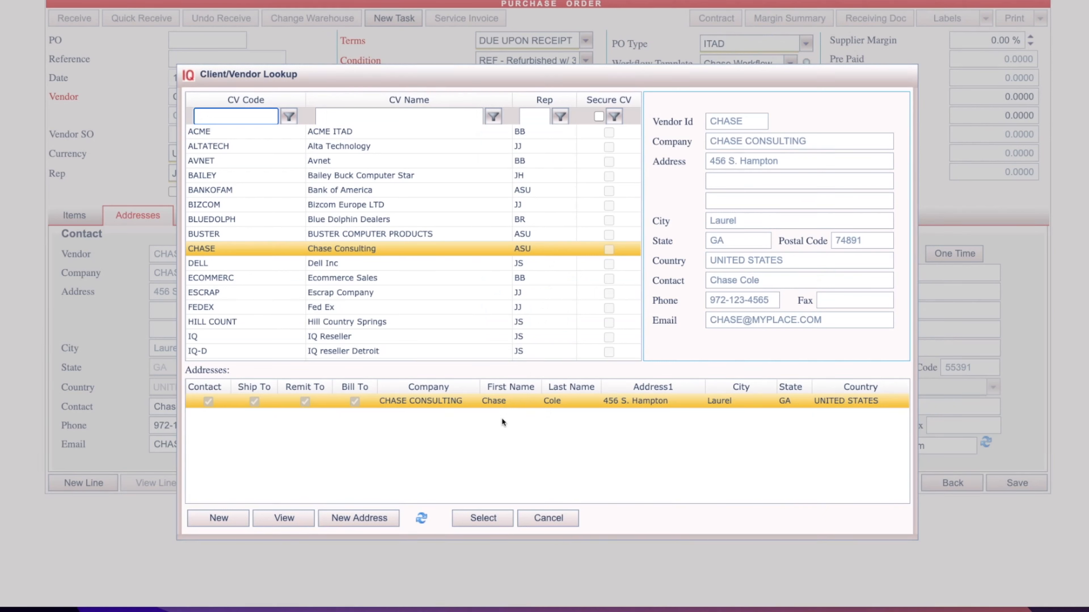
click(547, 518)
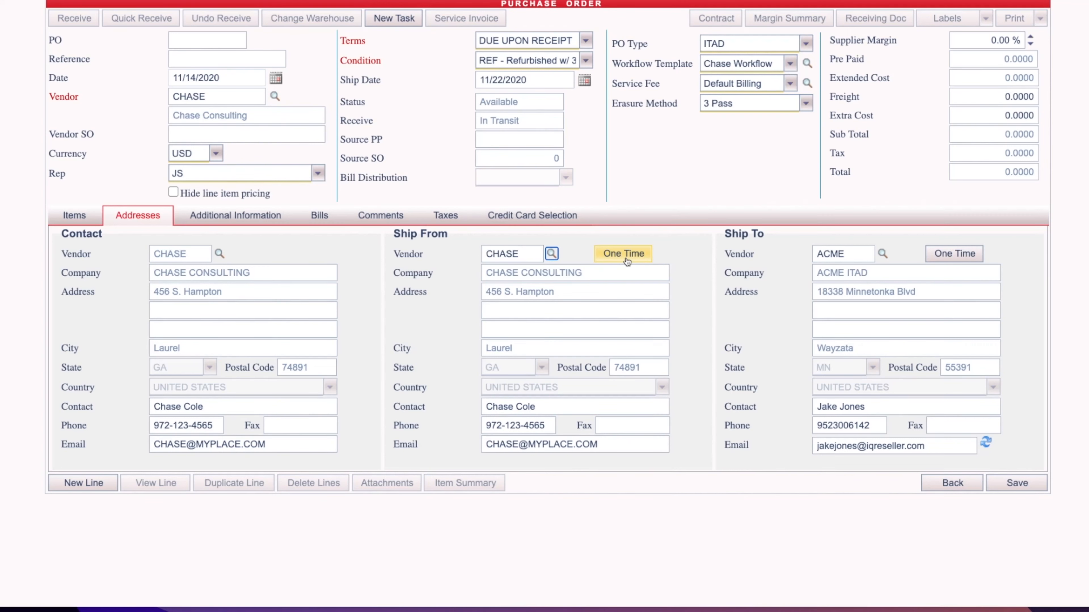
Step: Start a new line on the purchase order and pick the MACBOOK PRO 13" MID 2020 item by filtering the master items for "Mac"
click(60, 223)
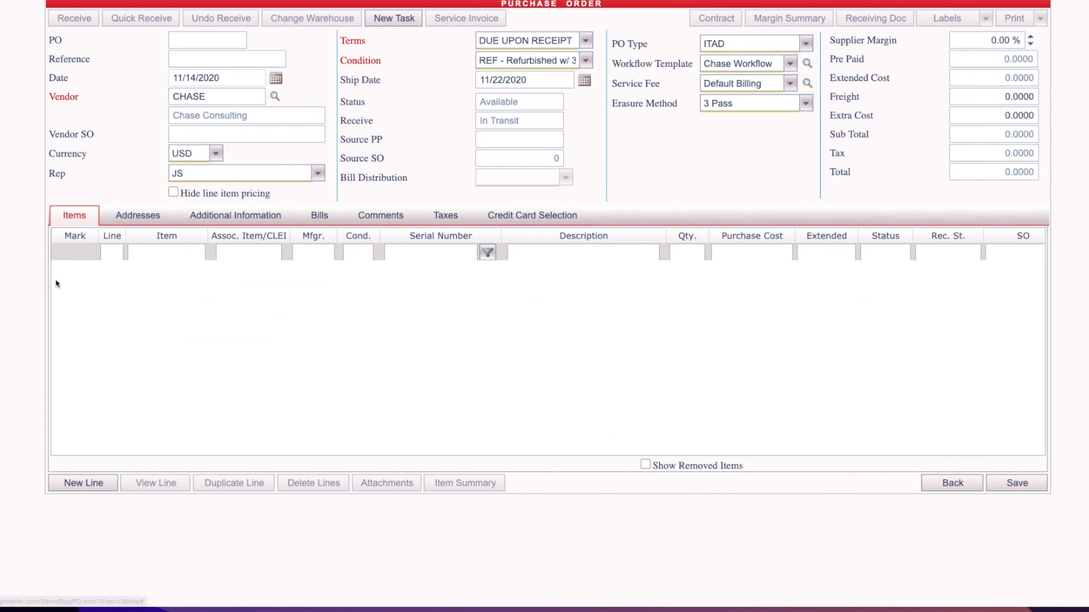
click(103, 484)
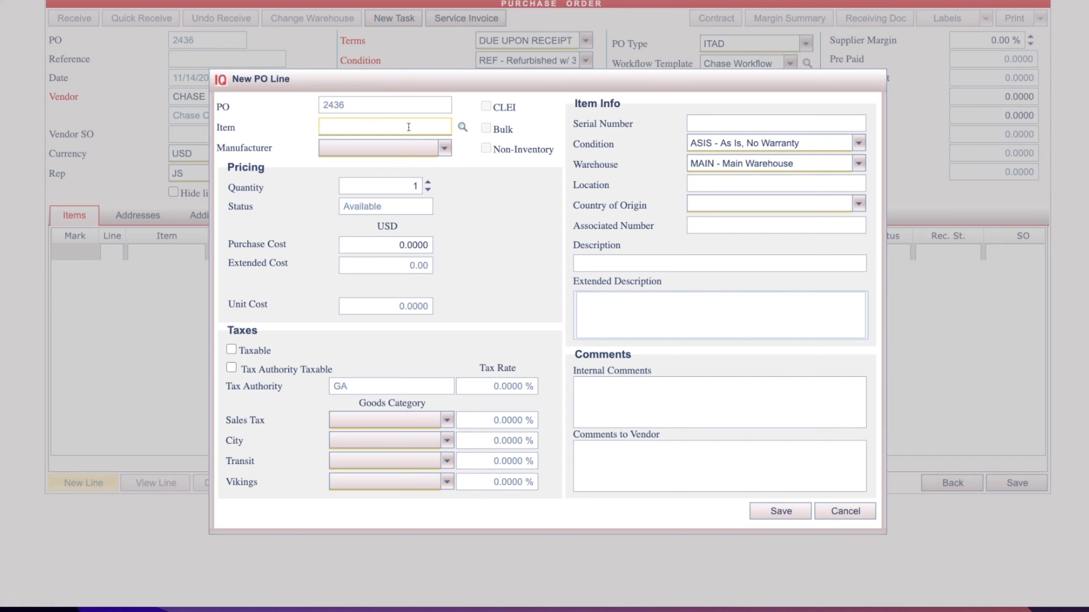
click(462, 127)
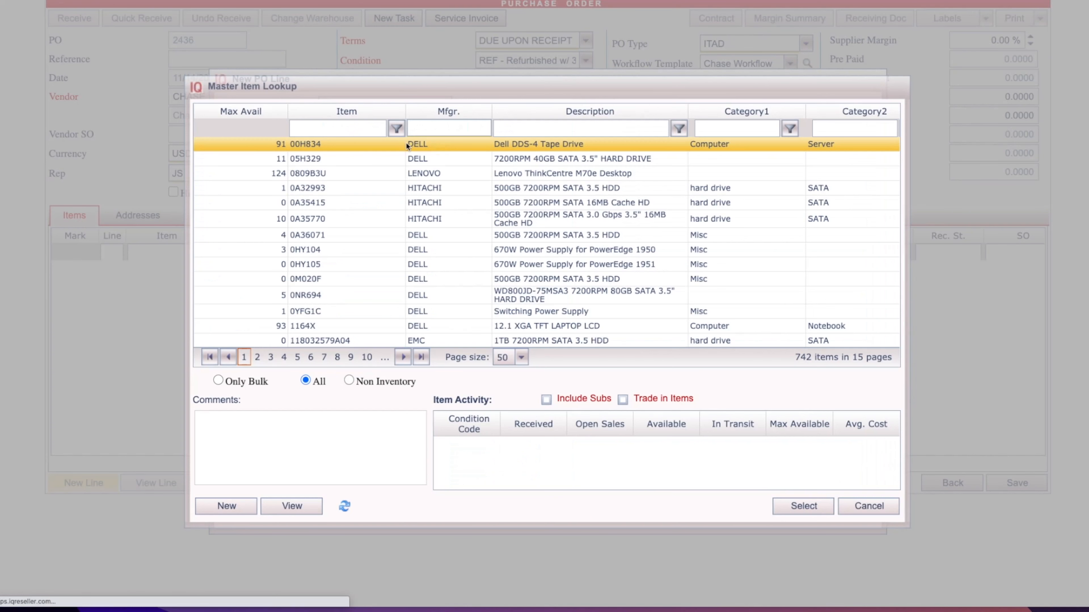
click(360, 126)
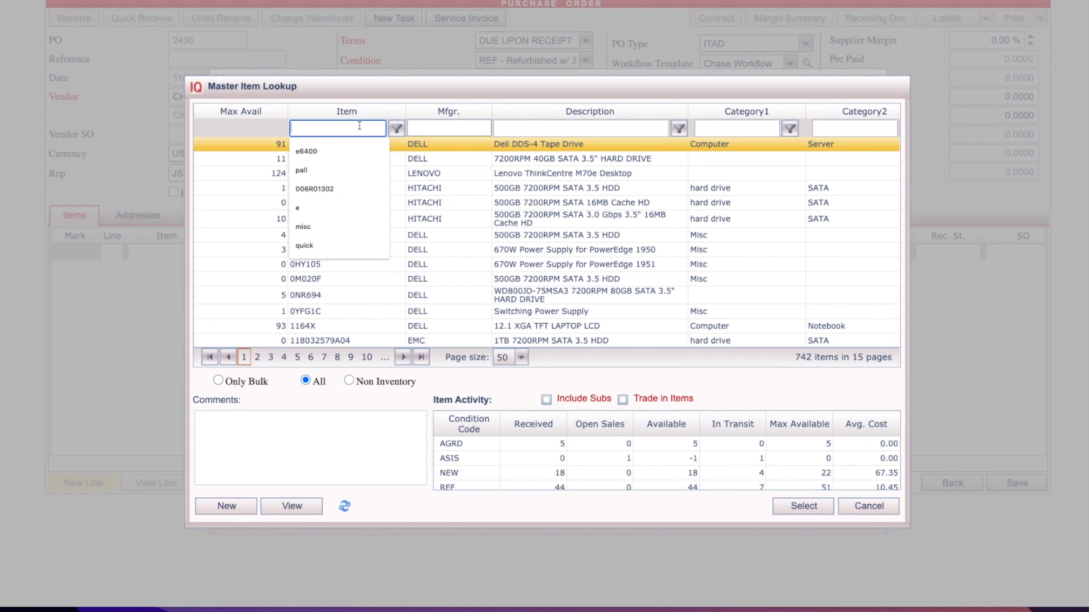
text(Mac)
key(Return)
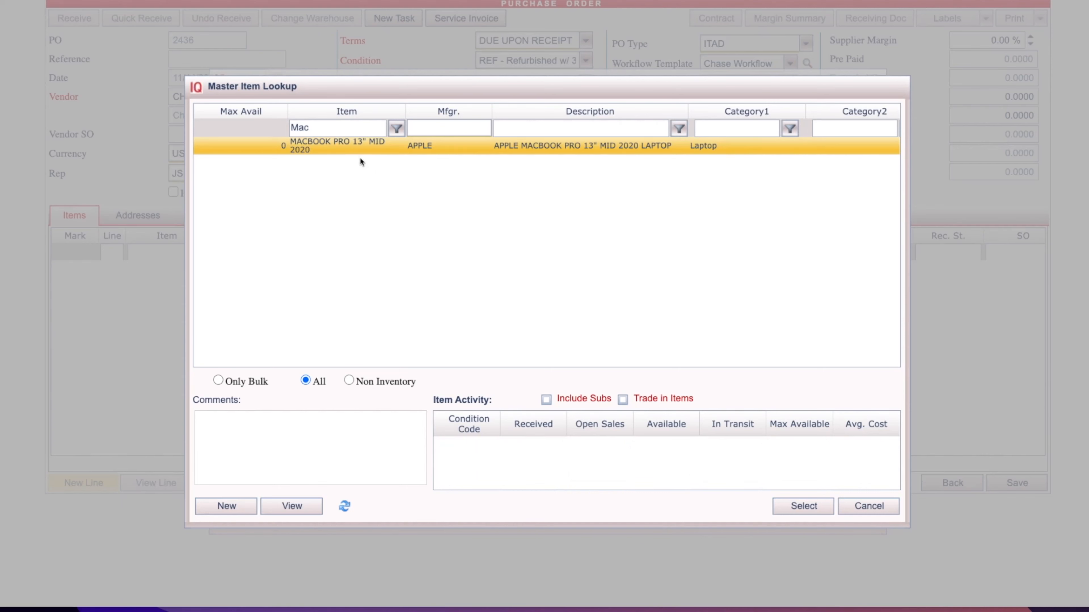
click(802, 513)
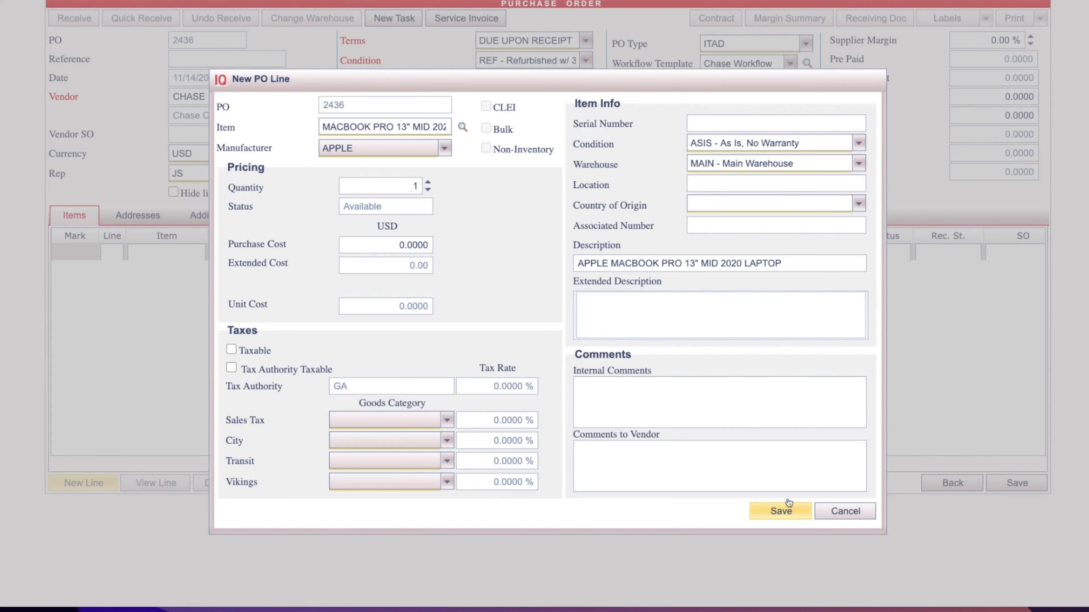
Step: Set the line's purchase cost to 250 USD and save the line to the order
click(395, 247)
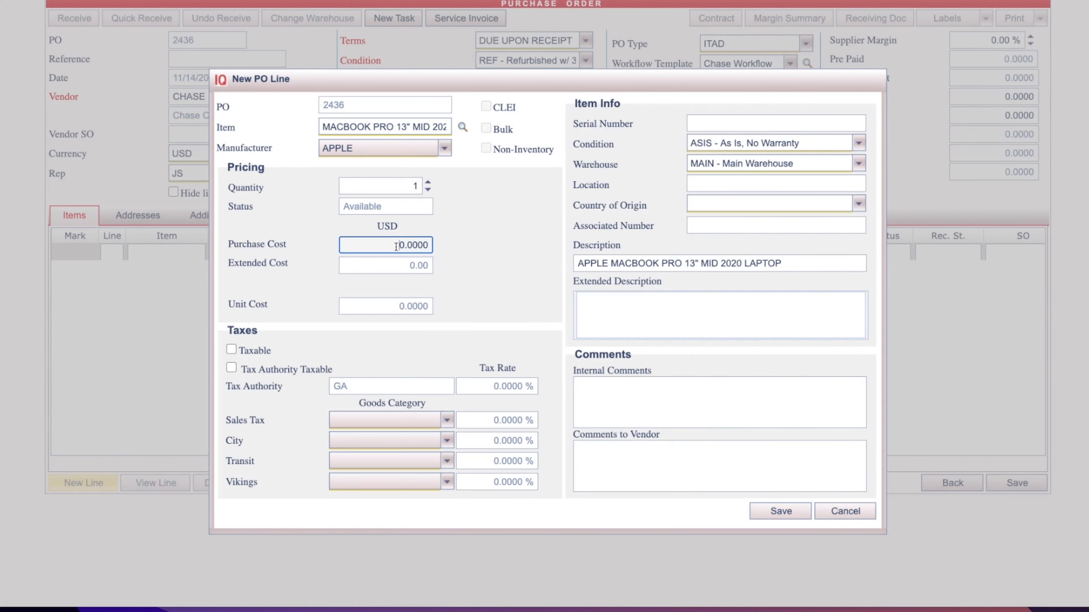
text(25)
click(463, 271)
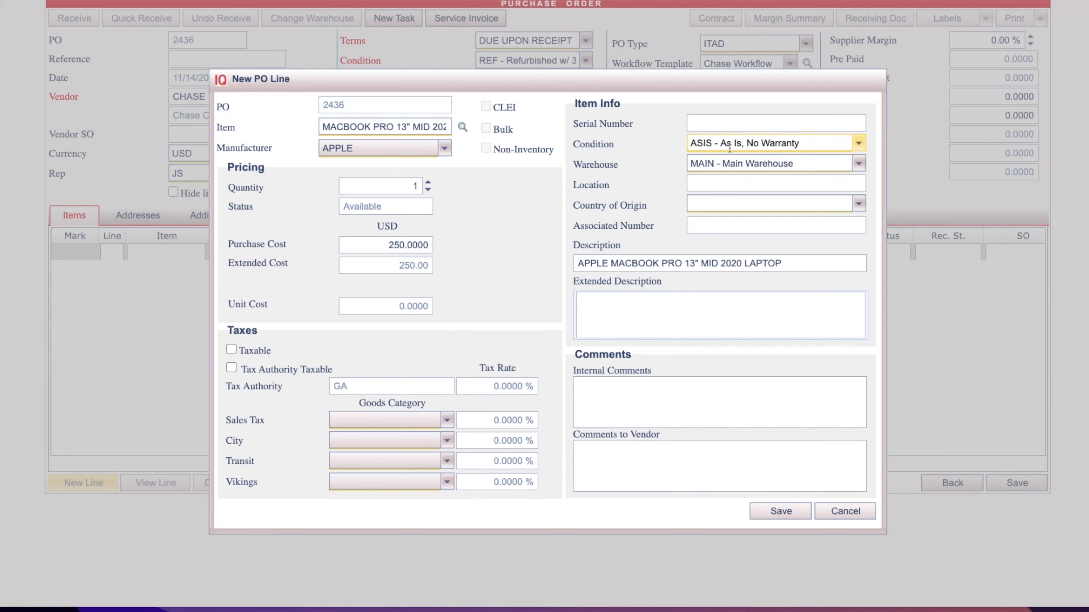
click(791, 507)
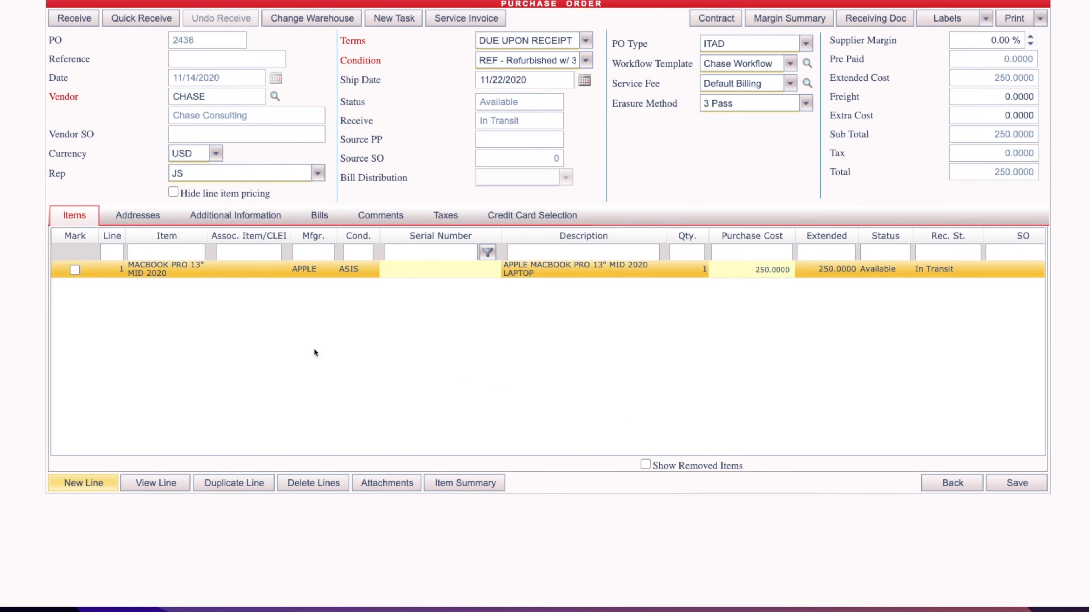
Step: Enter an Estimated Weight of 5 in the purchase order's user-defined fields
click(228, 220)
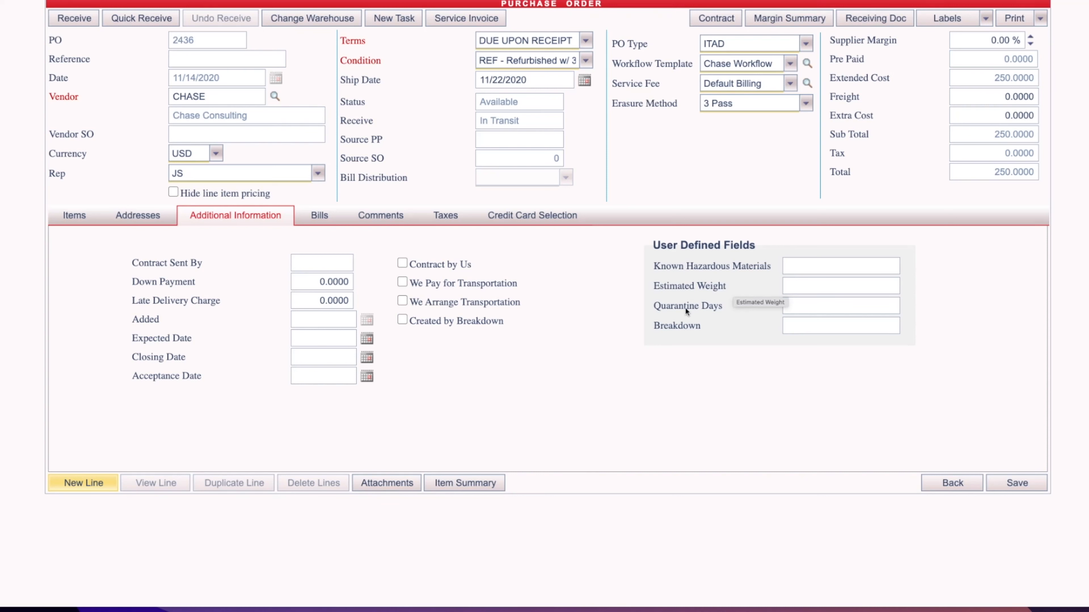
click(802, 292)
click(802, 292)
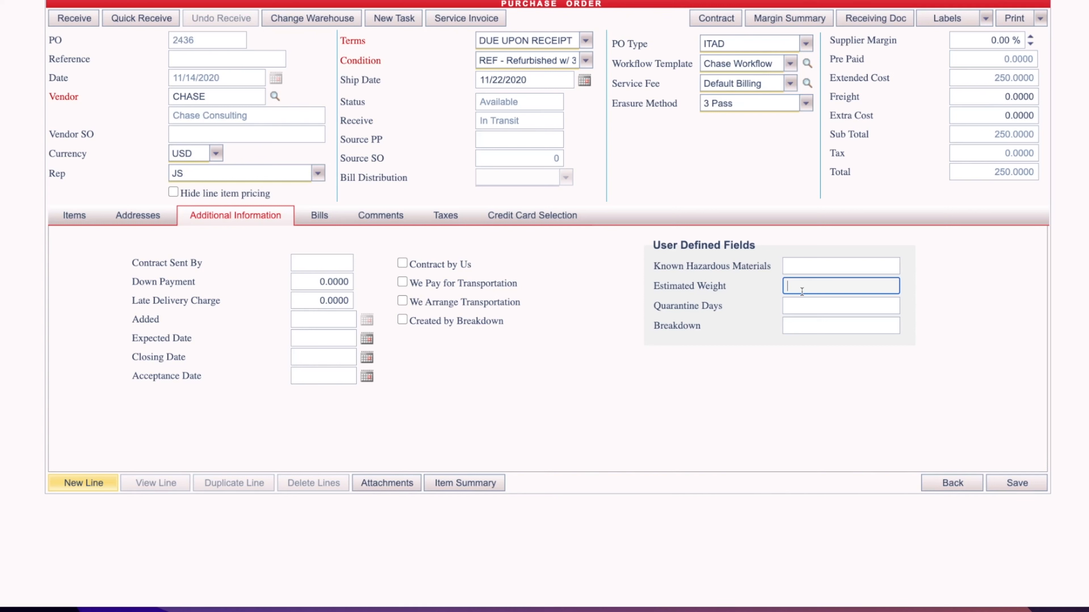
text(5)
click(752, 304)
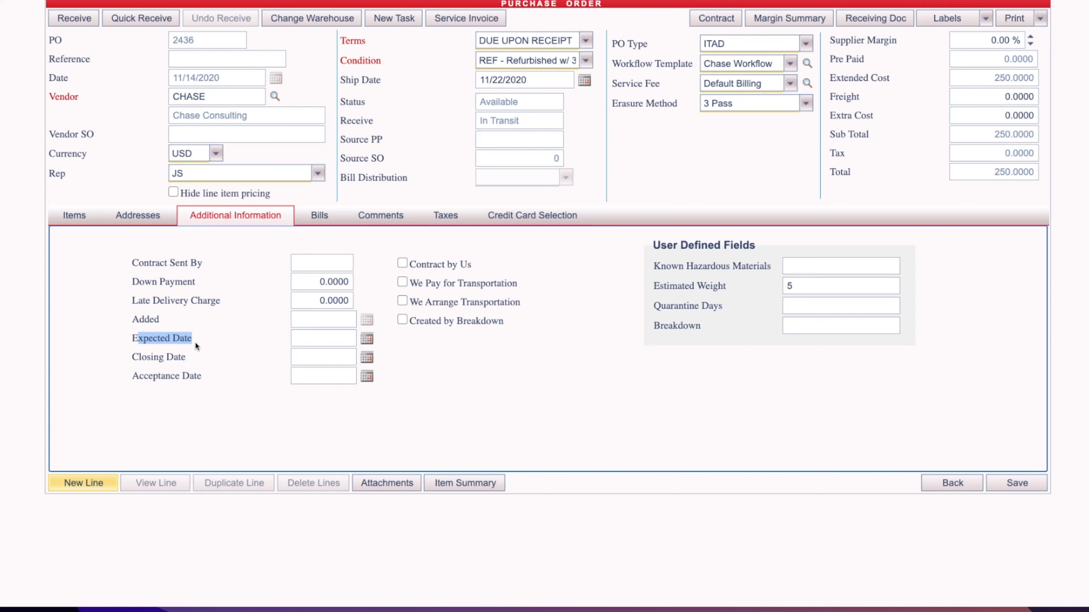
Step: Set the order's Closing Date to 11/15/2020 and its Acceptance Date to 11/14/2020
click(153, 357)
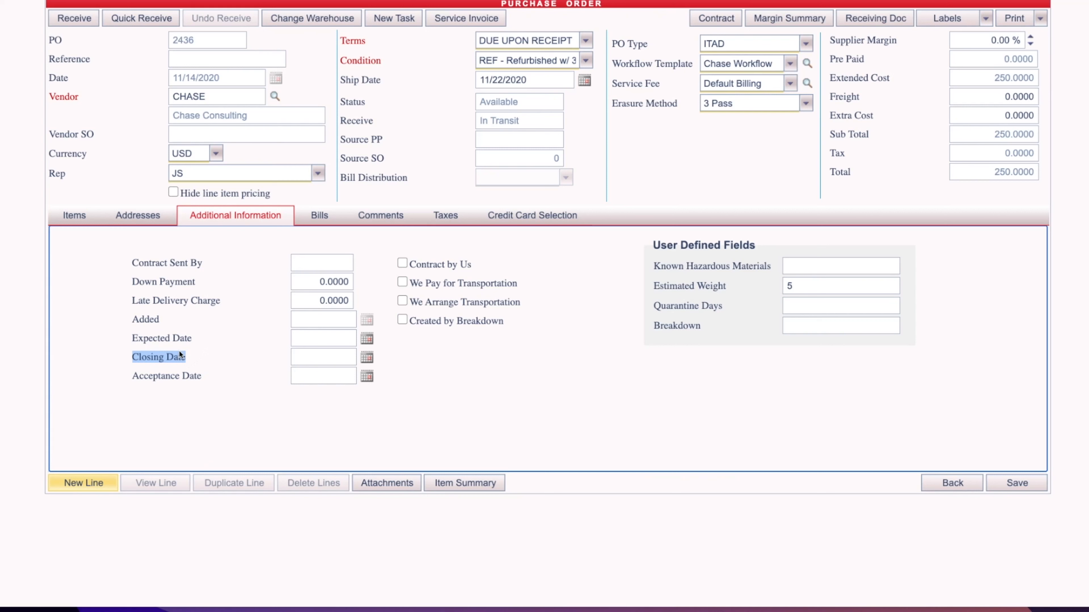
click(372, 364)
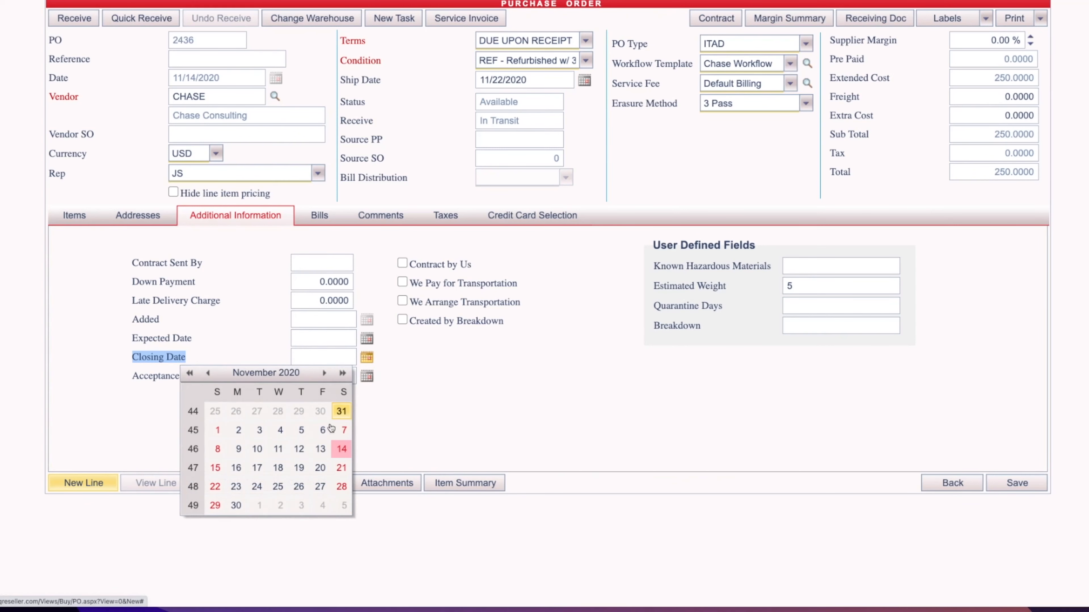
click(216, 468)
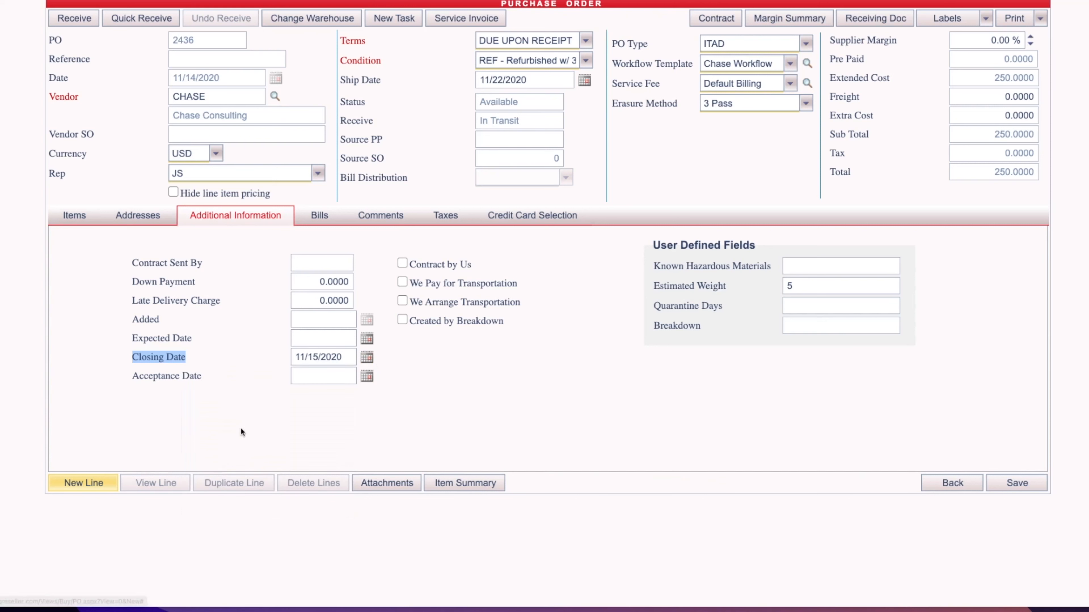
click(241, 394)
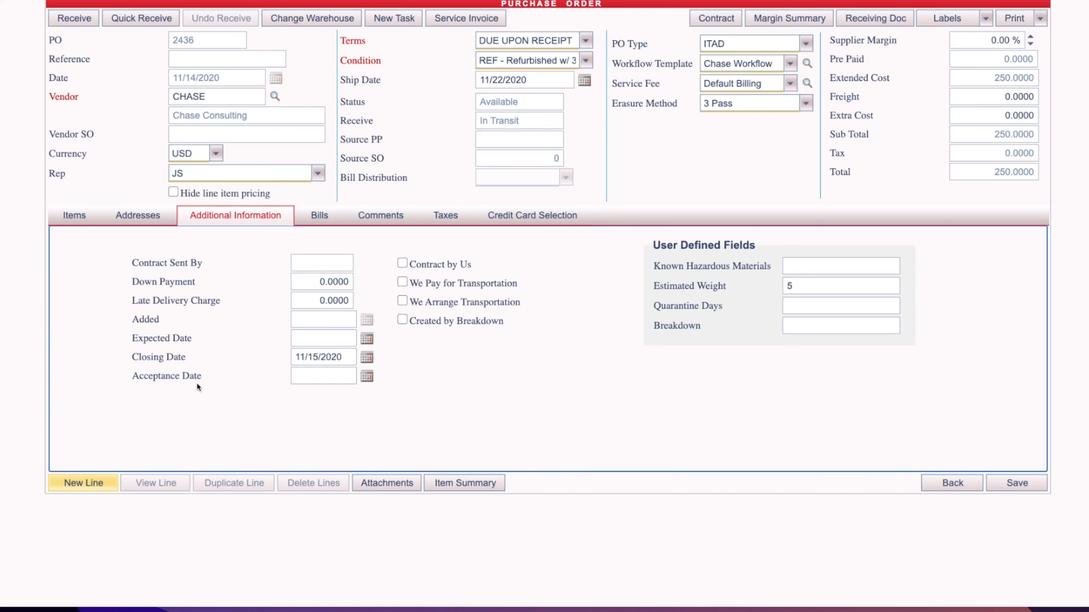
click(366, 377)
click(341, 467)
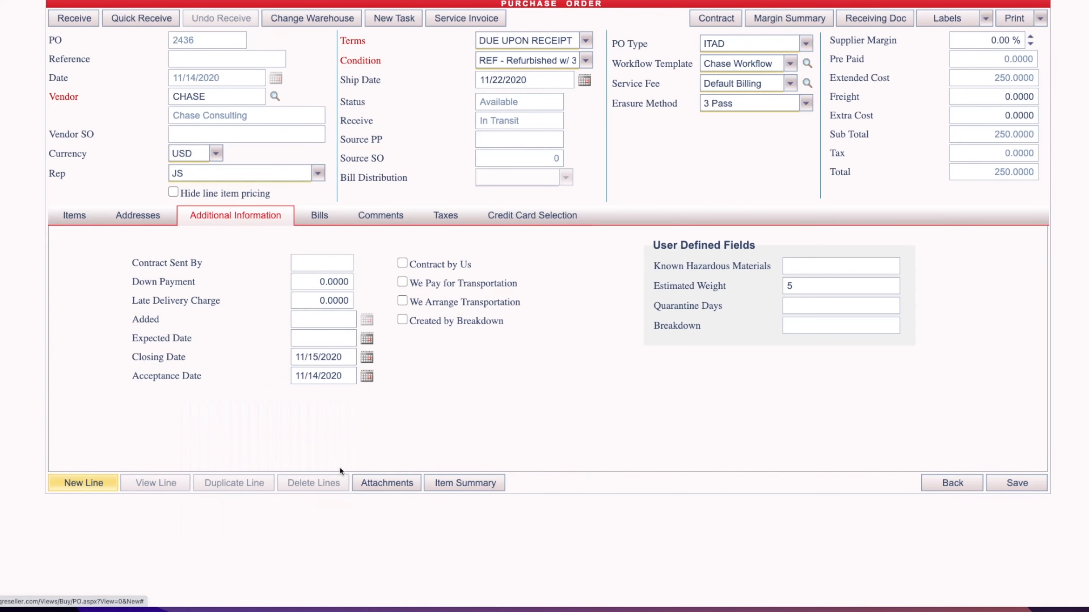
click(374, 418)
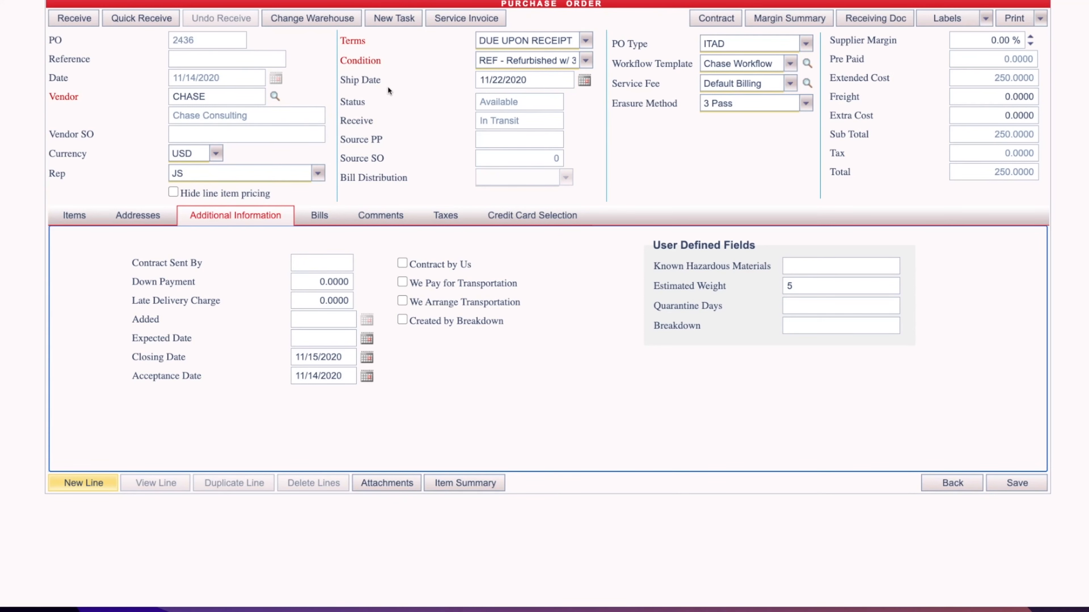
Step: Duplicate the MacBook Pro line in the order's items and delete the duplicate line 2
click(74, 215)
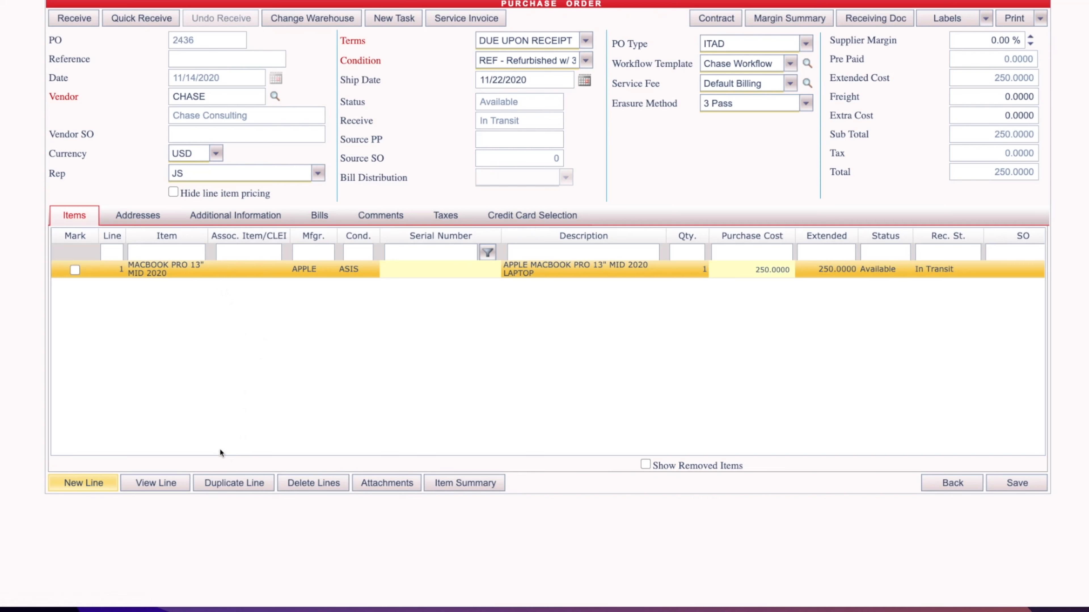
click(223, 488)
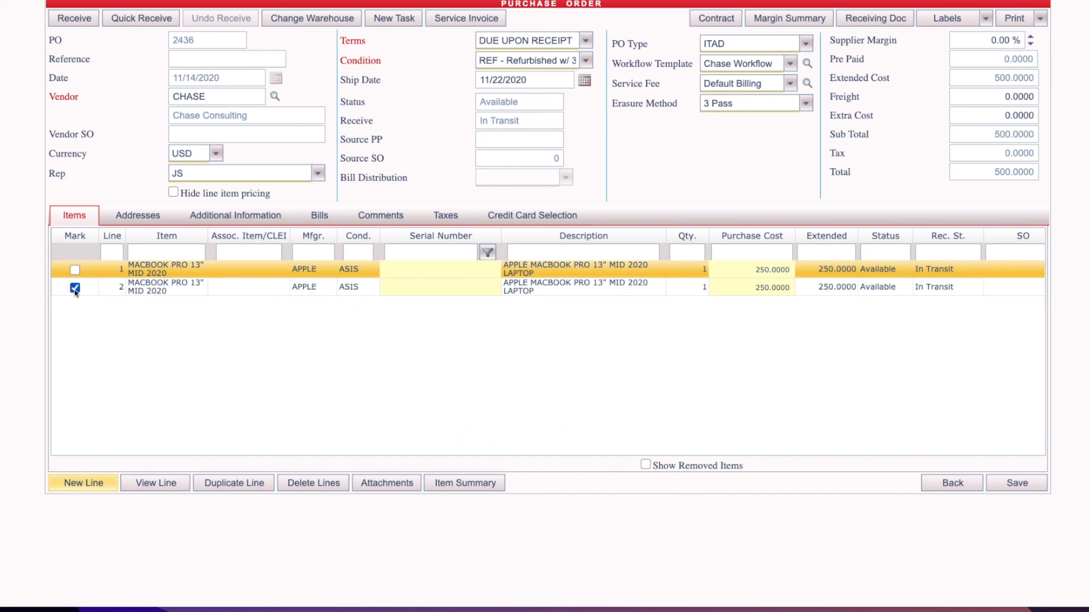
click(308, 485)
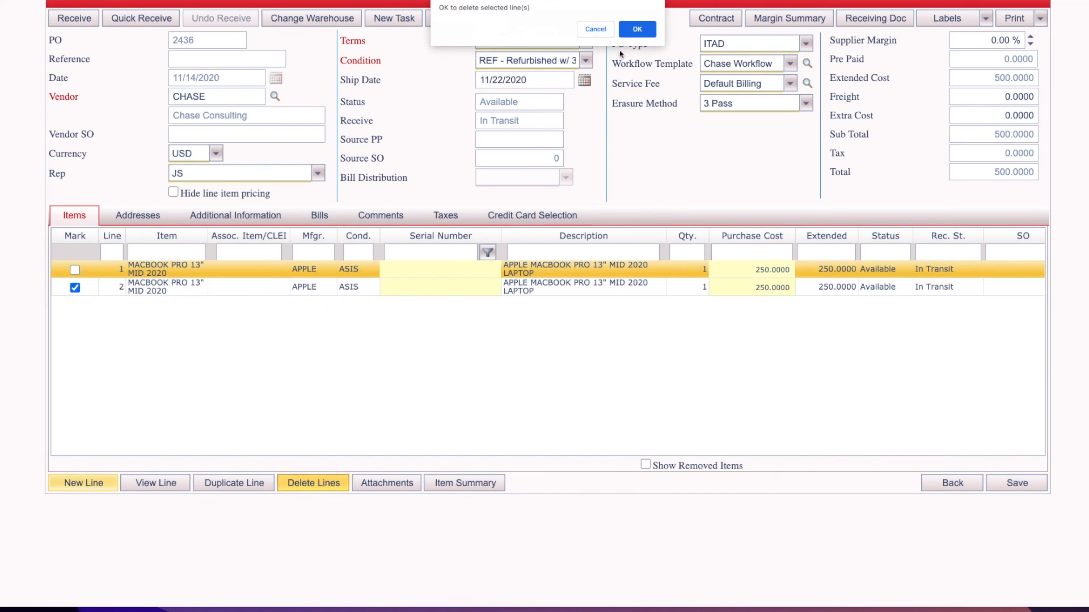
click(637, 29)
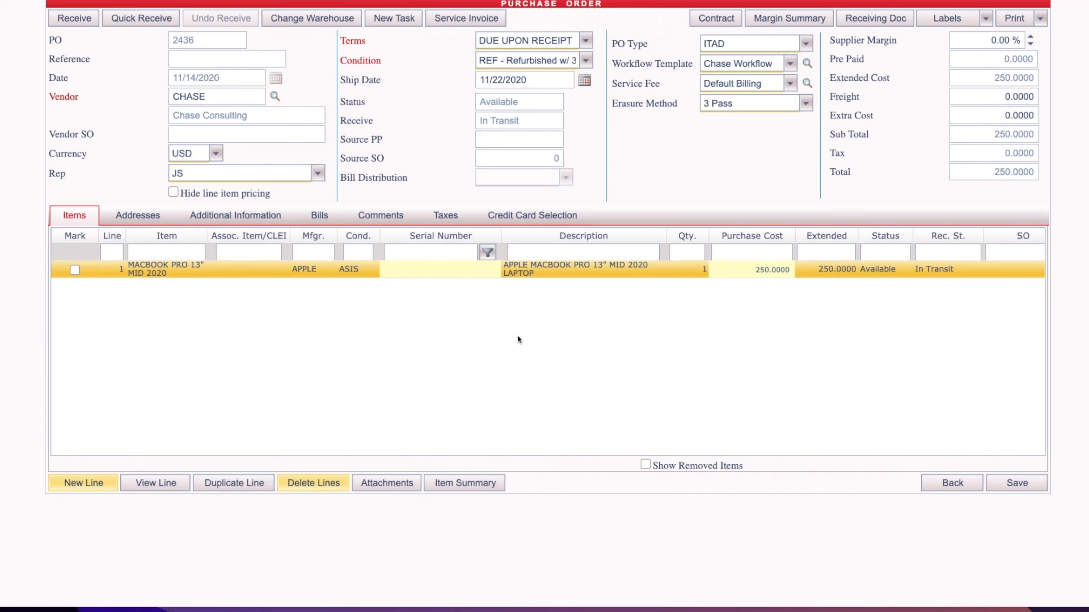
Step: View the purchase order's attachments, close them, and open the item summary
click(398, 483)
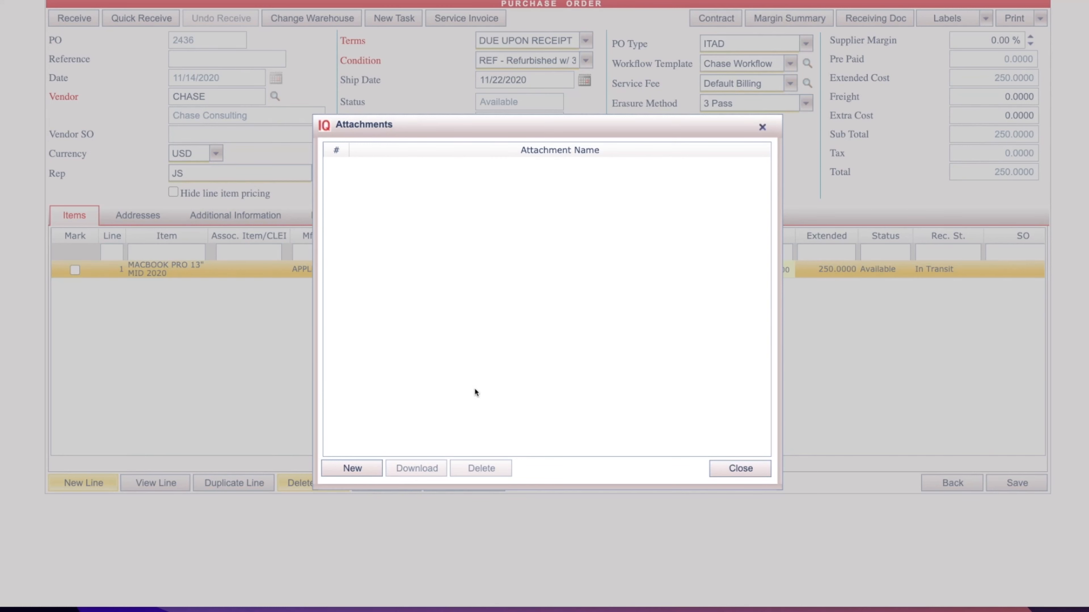
click(718, 469)
click(465, 483)
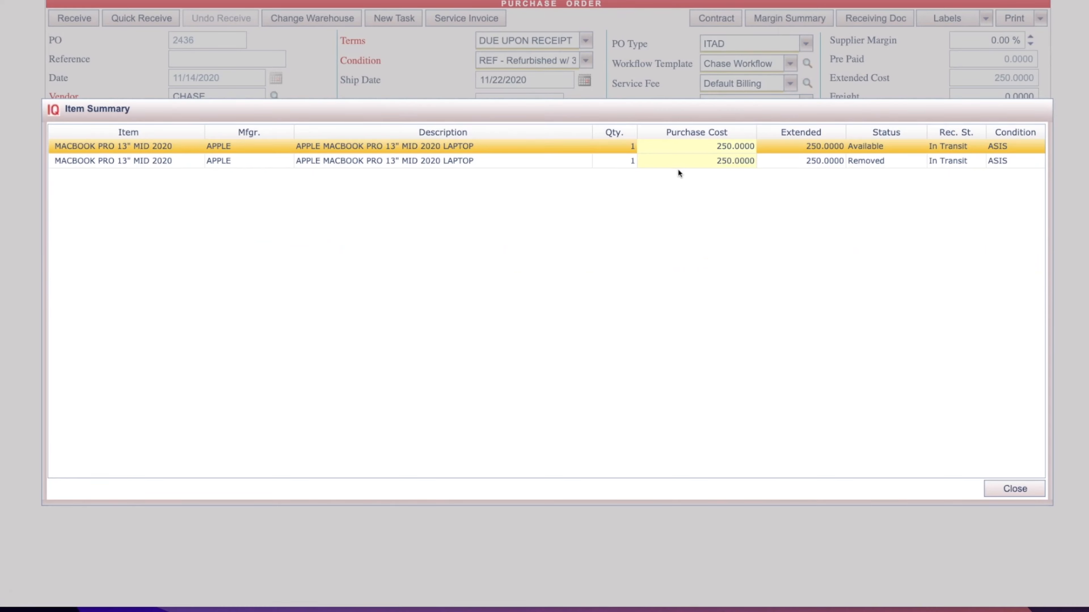
Step: Check the removed and available MacBook Pro lines in the item summary and close the summary
click(870, 165)
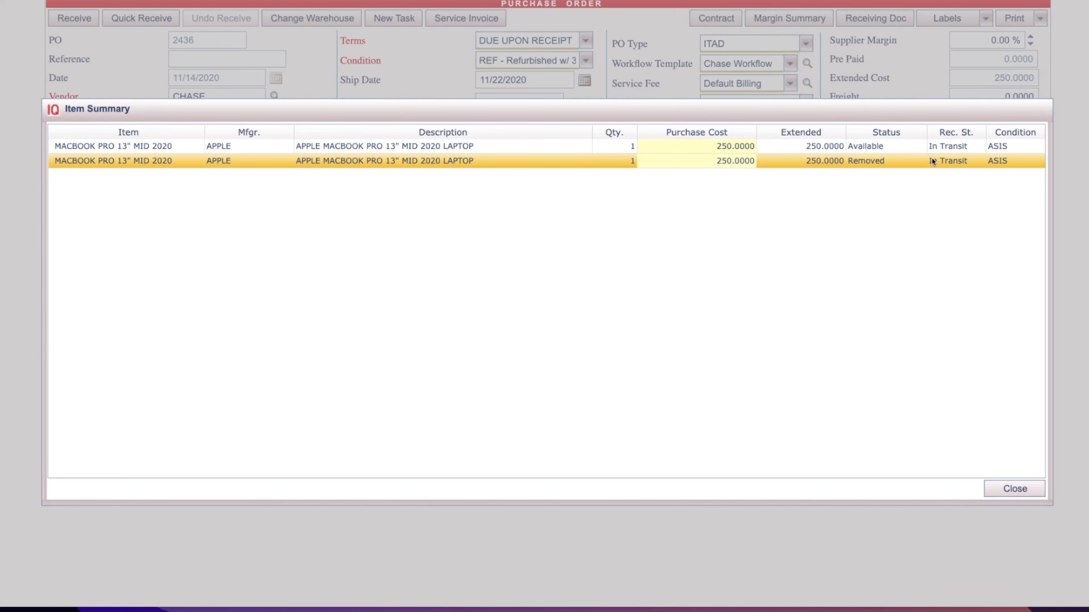
click(900, 150)
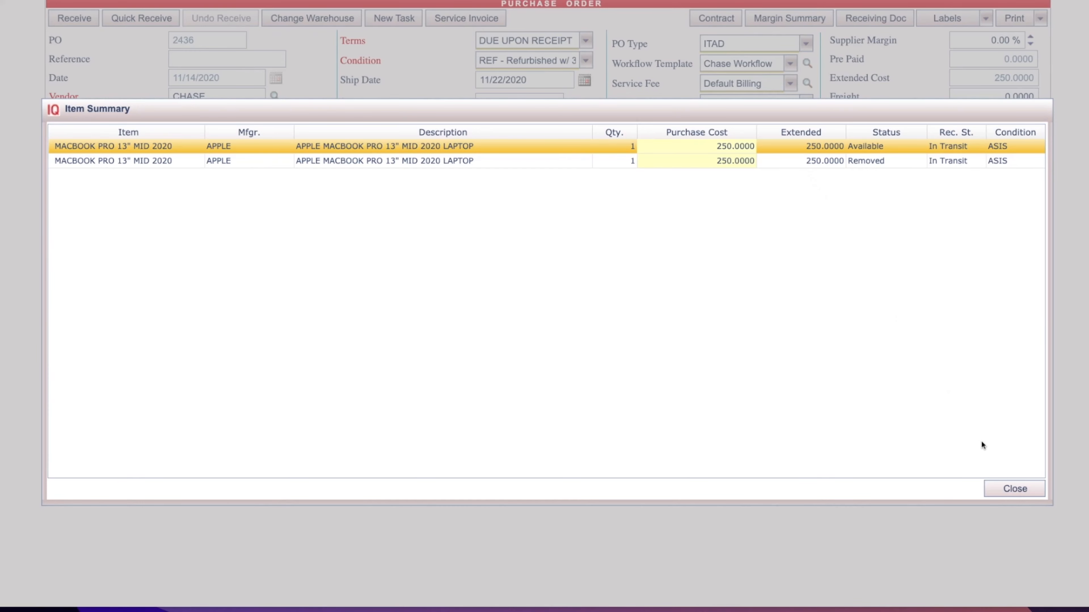
click(1023, 489)
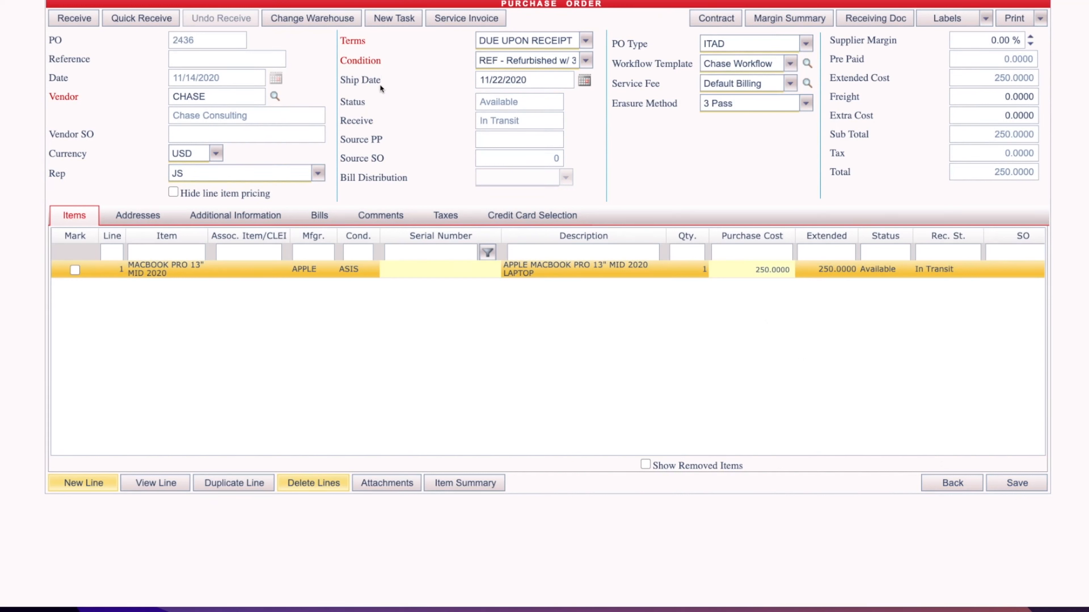
Step: View the new task form for the purchase order and cancel it without creating a task
click(394, 20)
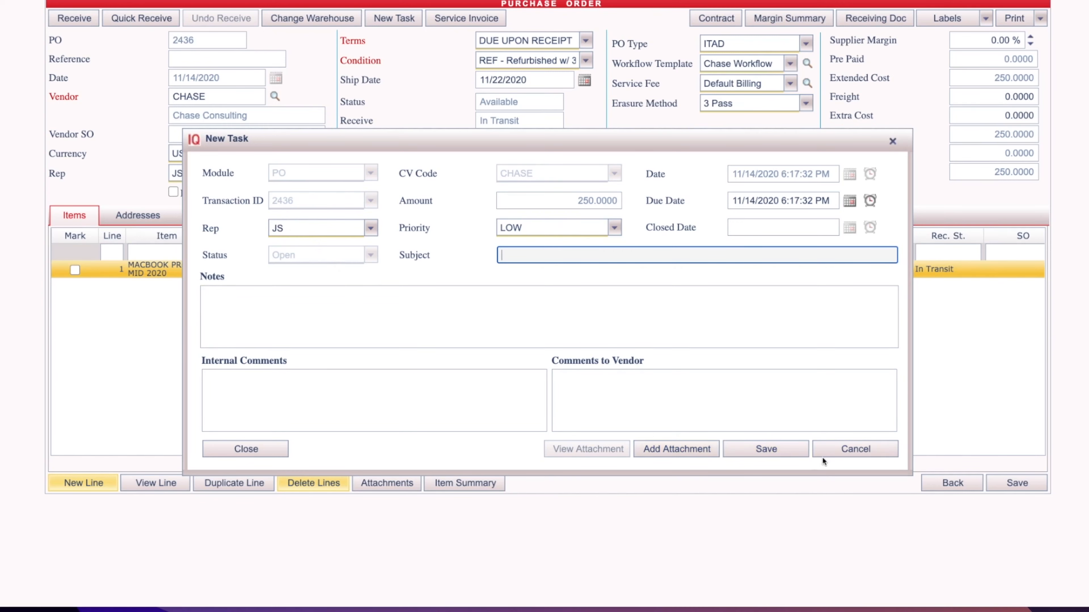
click(838, 455)
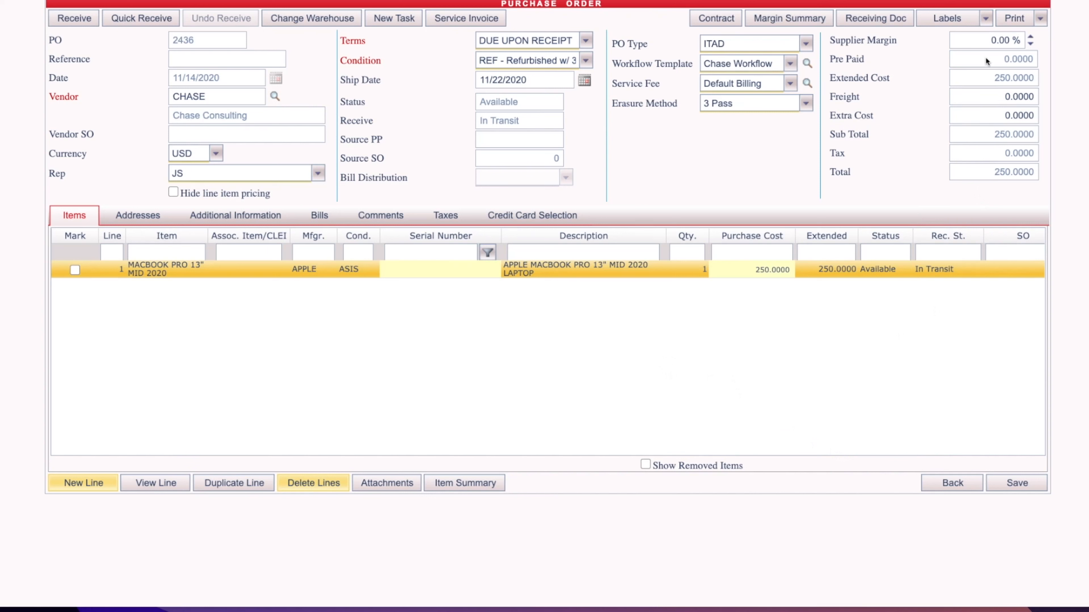
Step: Prepare an email of the purchase order, view its PDF attachment, and cancel the email without sending
click(1039, 22)
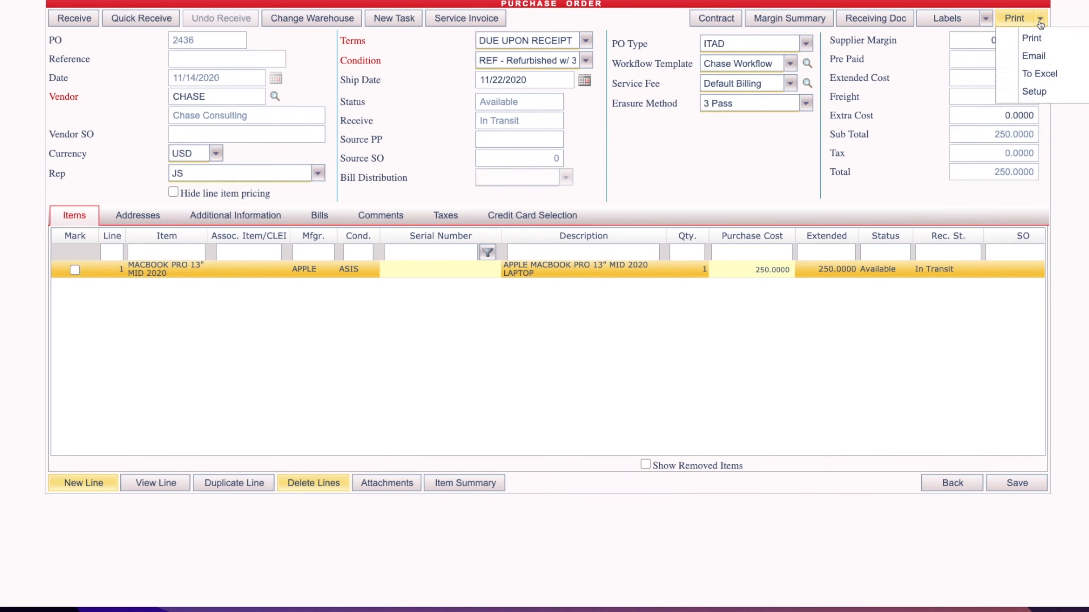
click(1033, 56)
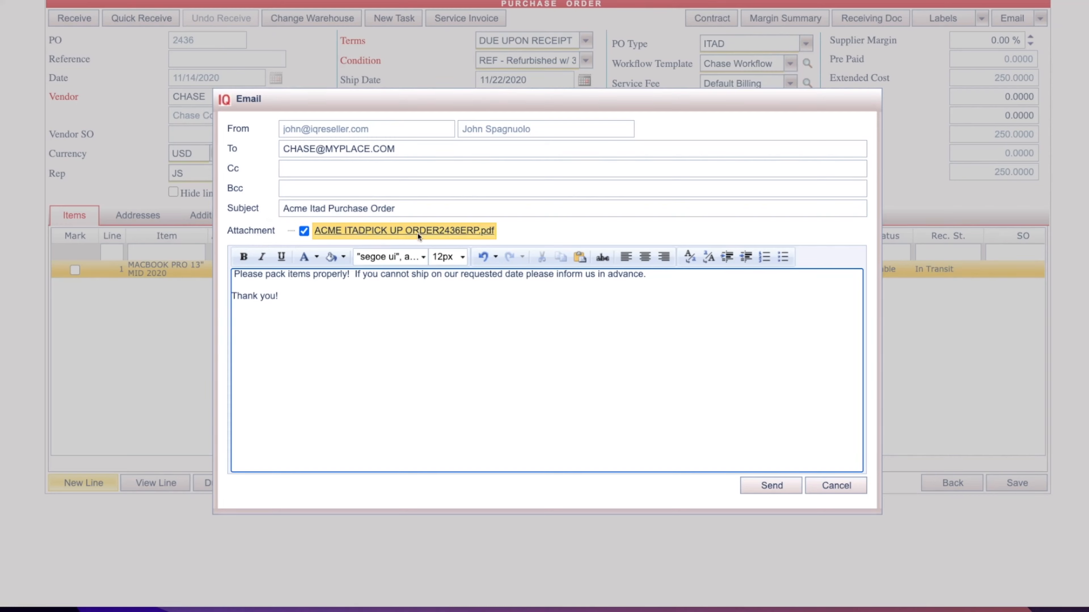
click(446, 235)
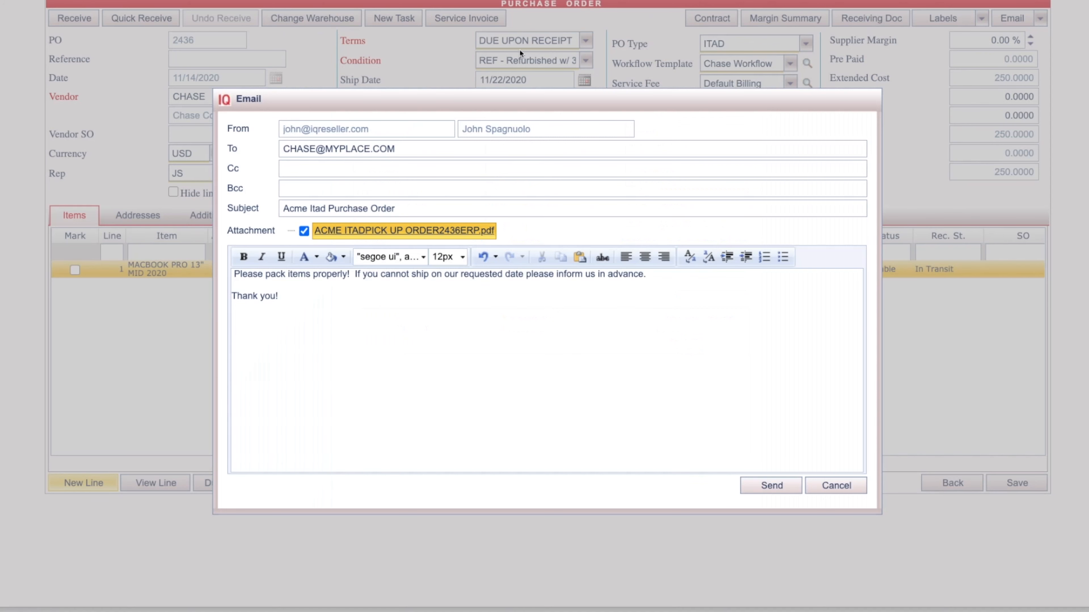
click(836, 485)
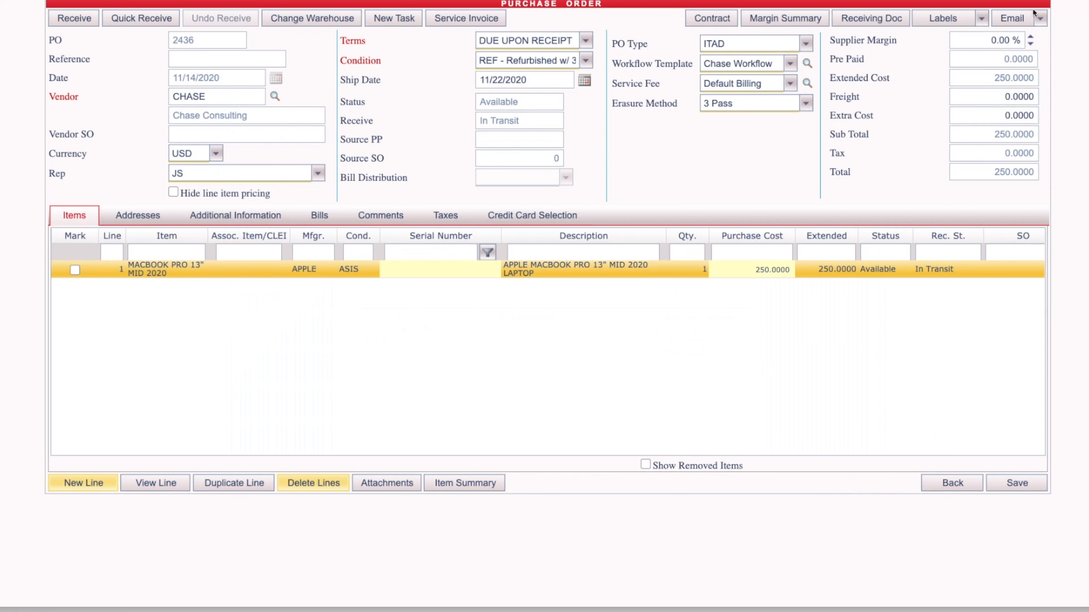
Step: Review the print setup options for purchase orders and close them without saving
click(1041, 22)
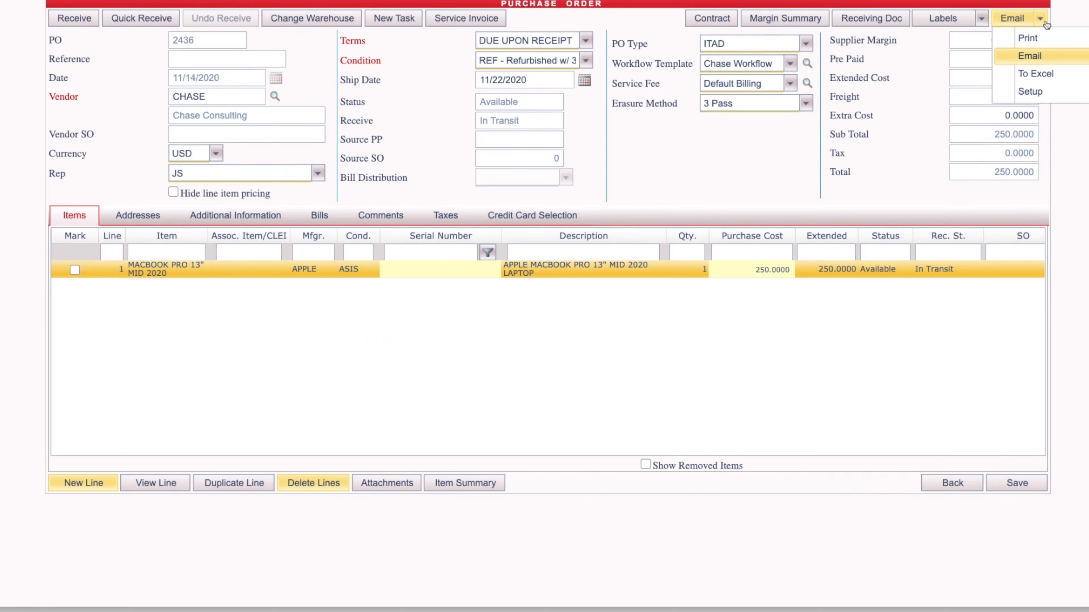
click(1041, 92)
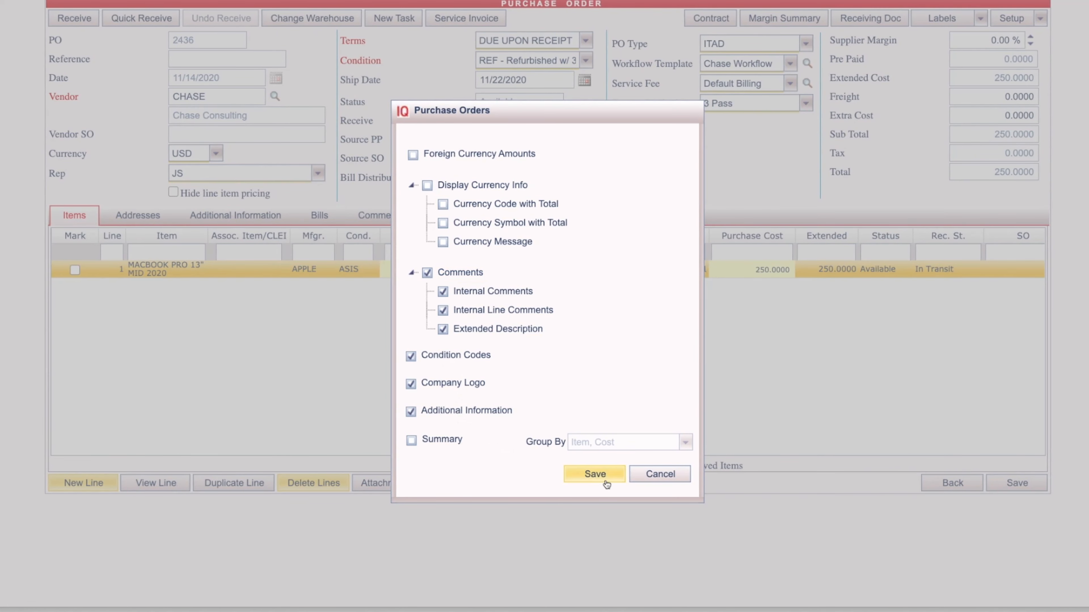
click(660, 475)
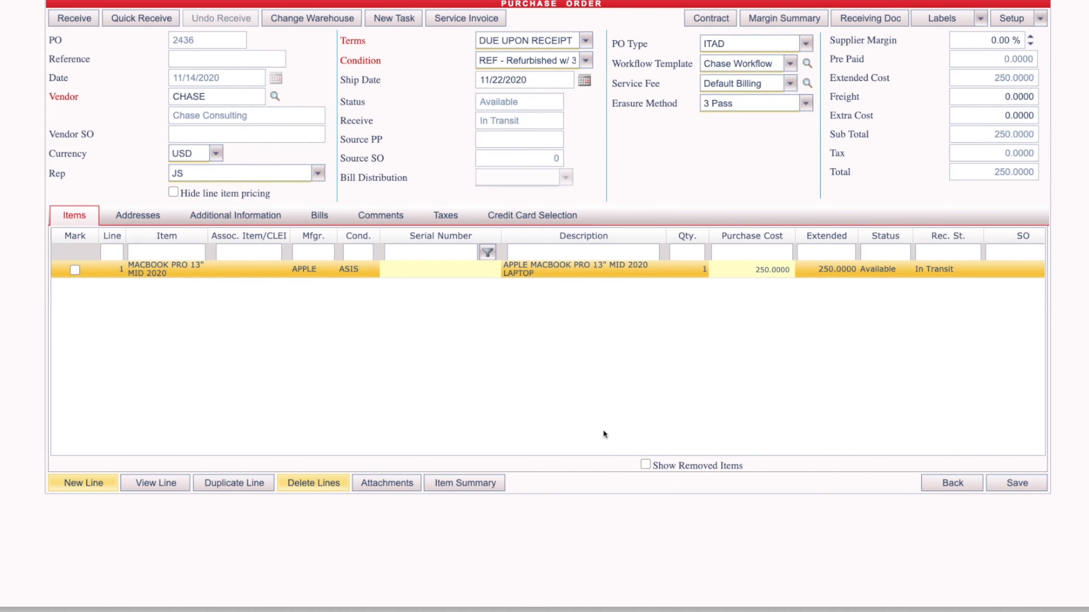
Step: Insert a timestamp into the purchase order's Comments to Vendor
click(371, 222)
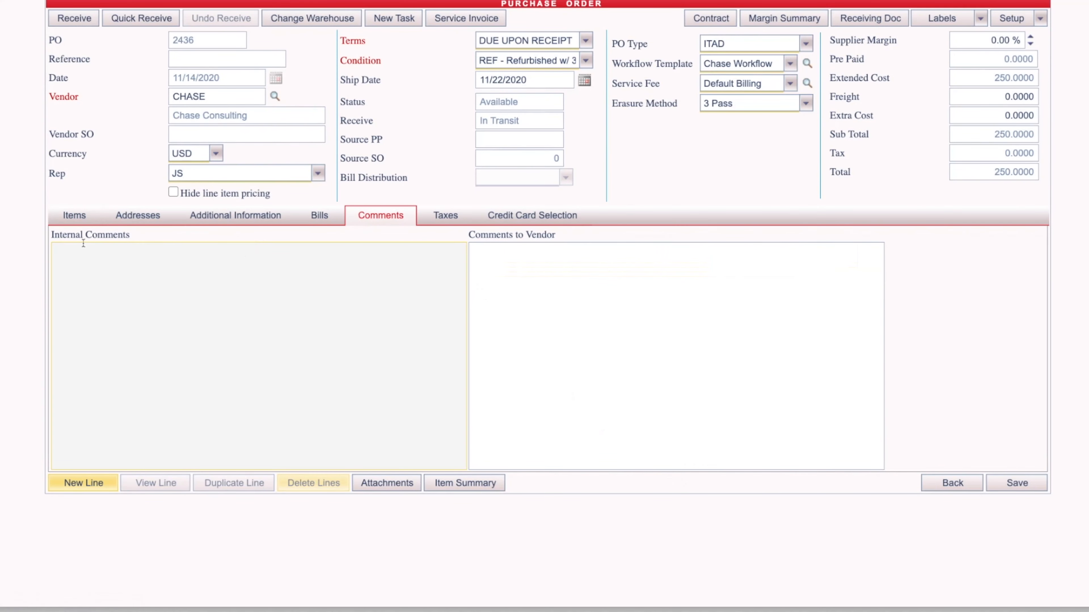
click(476, 248)
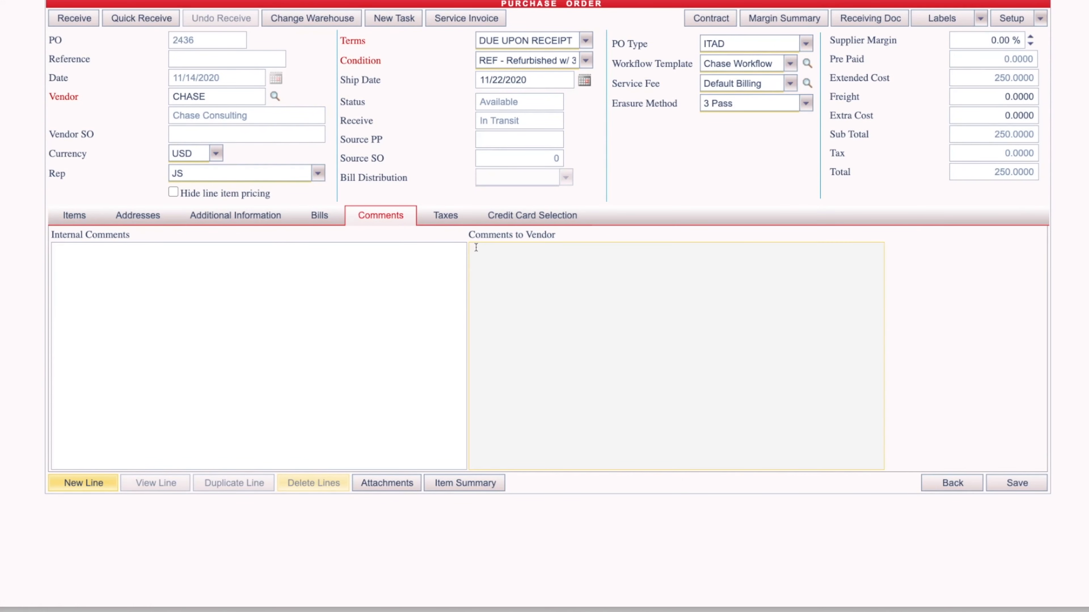
right_click(528, 262)
click(580, 275)
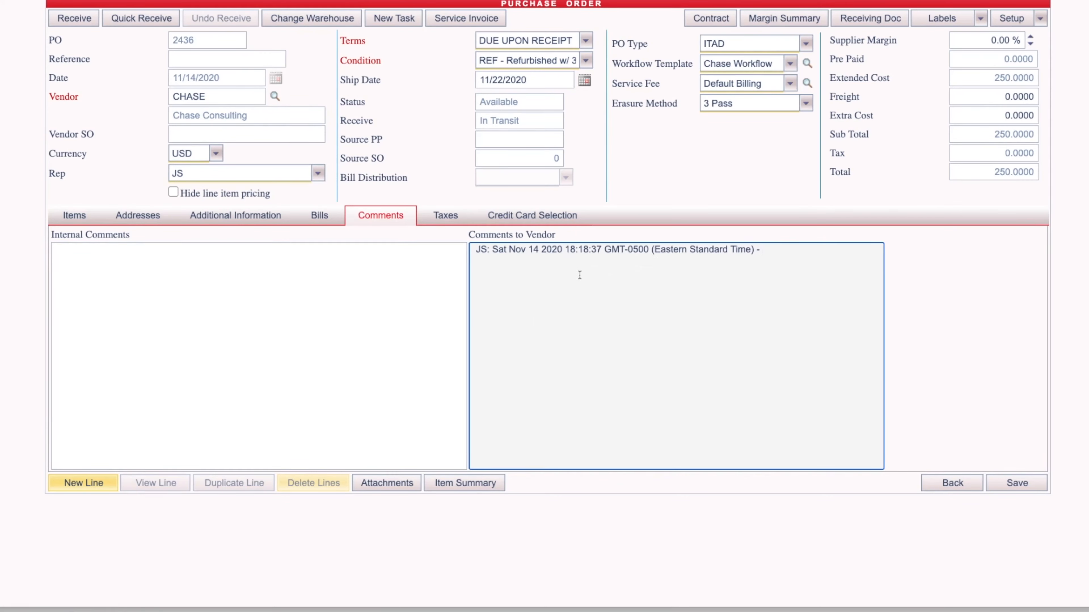
Step: Add the predefined BLIND SHIP comment to the Comments to Vendor, two lines below the timestamp
key(Return)
key(Return)
right_click(501, 286)
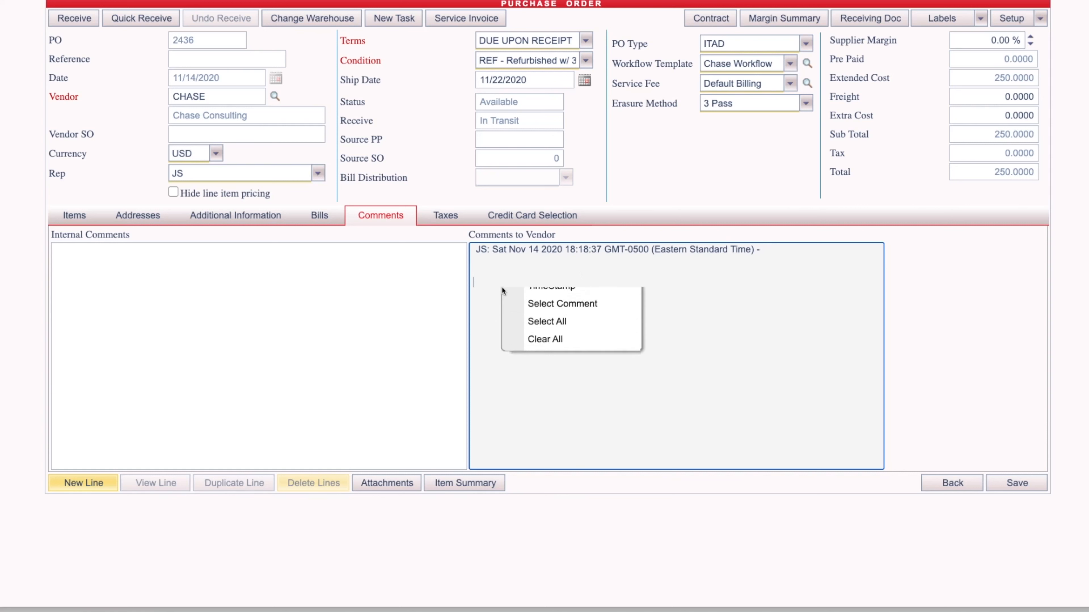
click(567, 317)
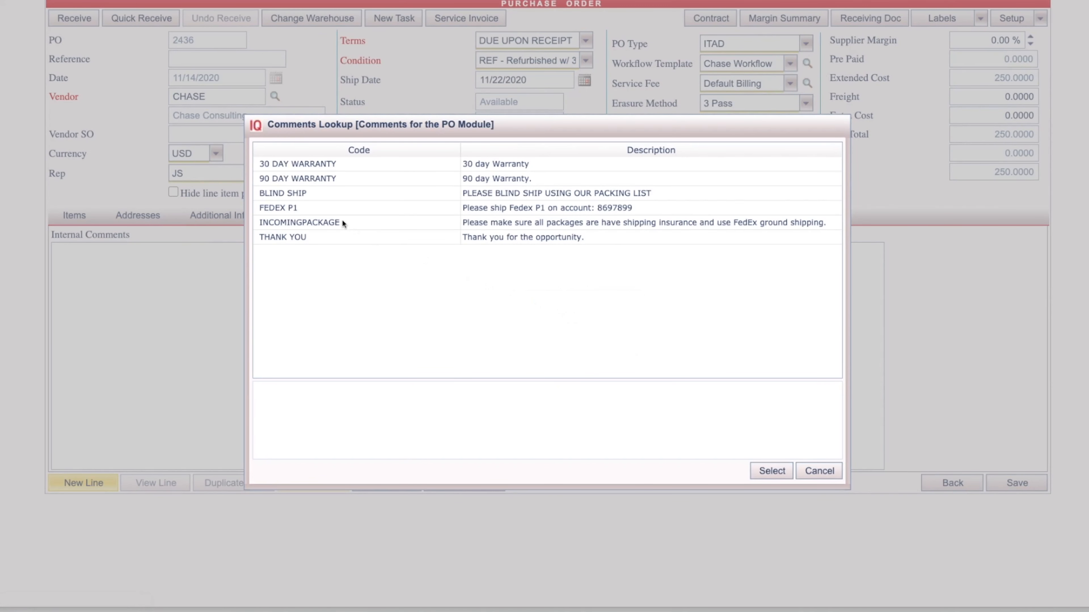
click(336, 199)
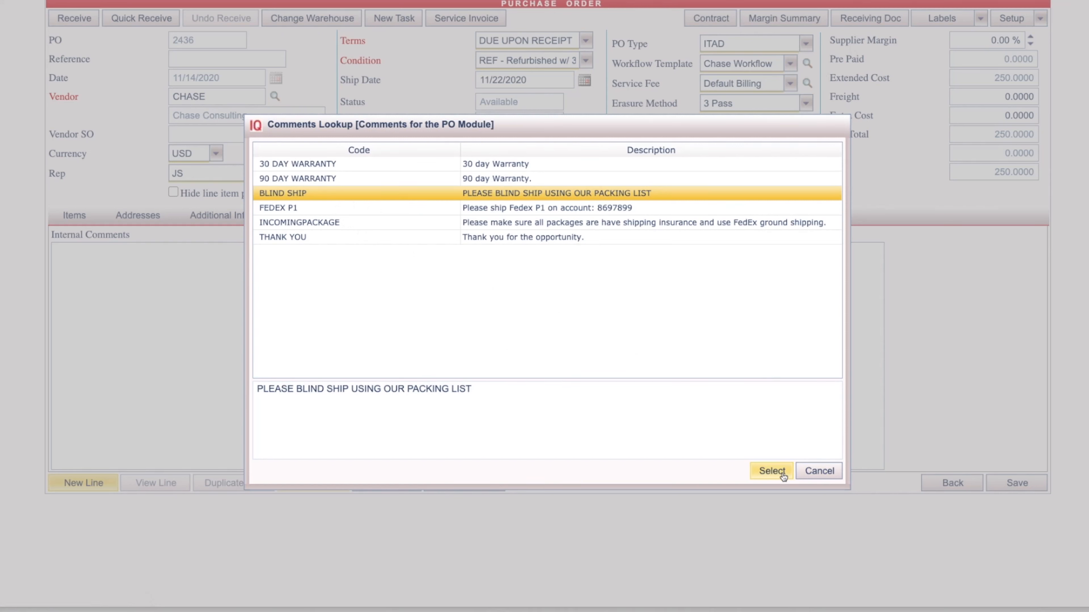
click(771, 471)
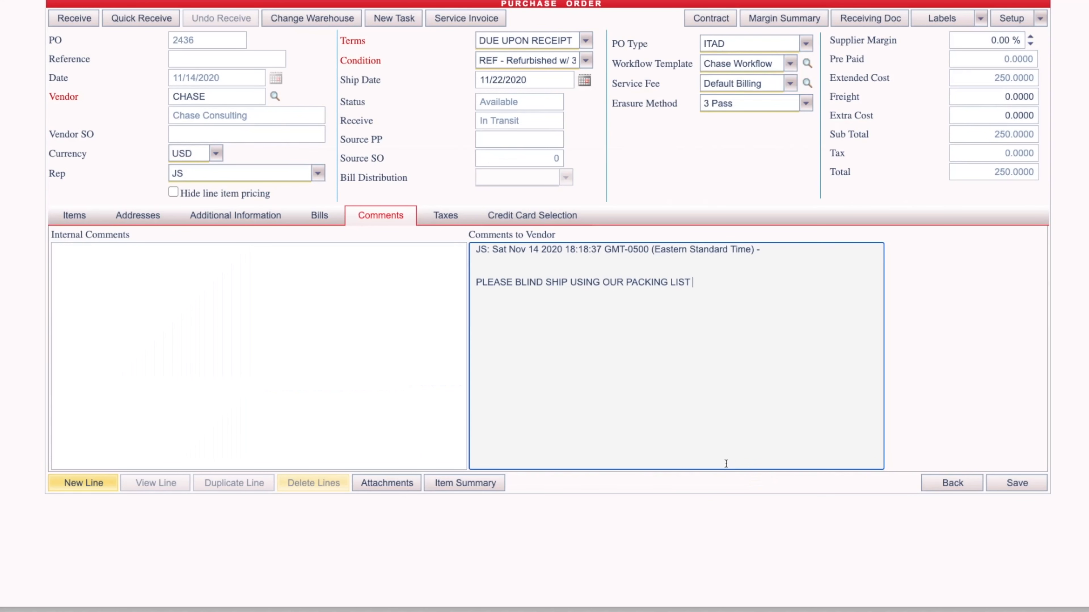